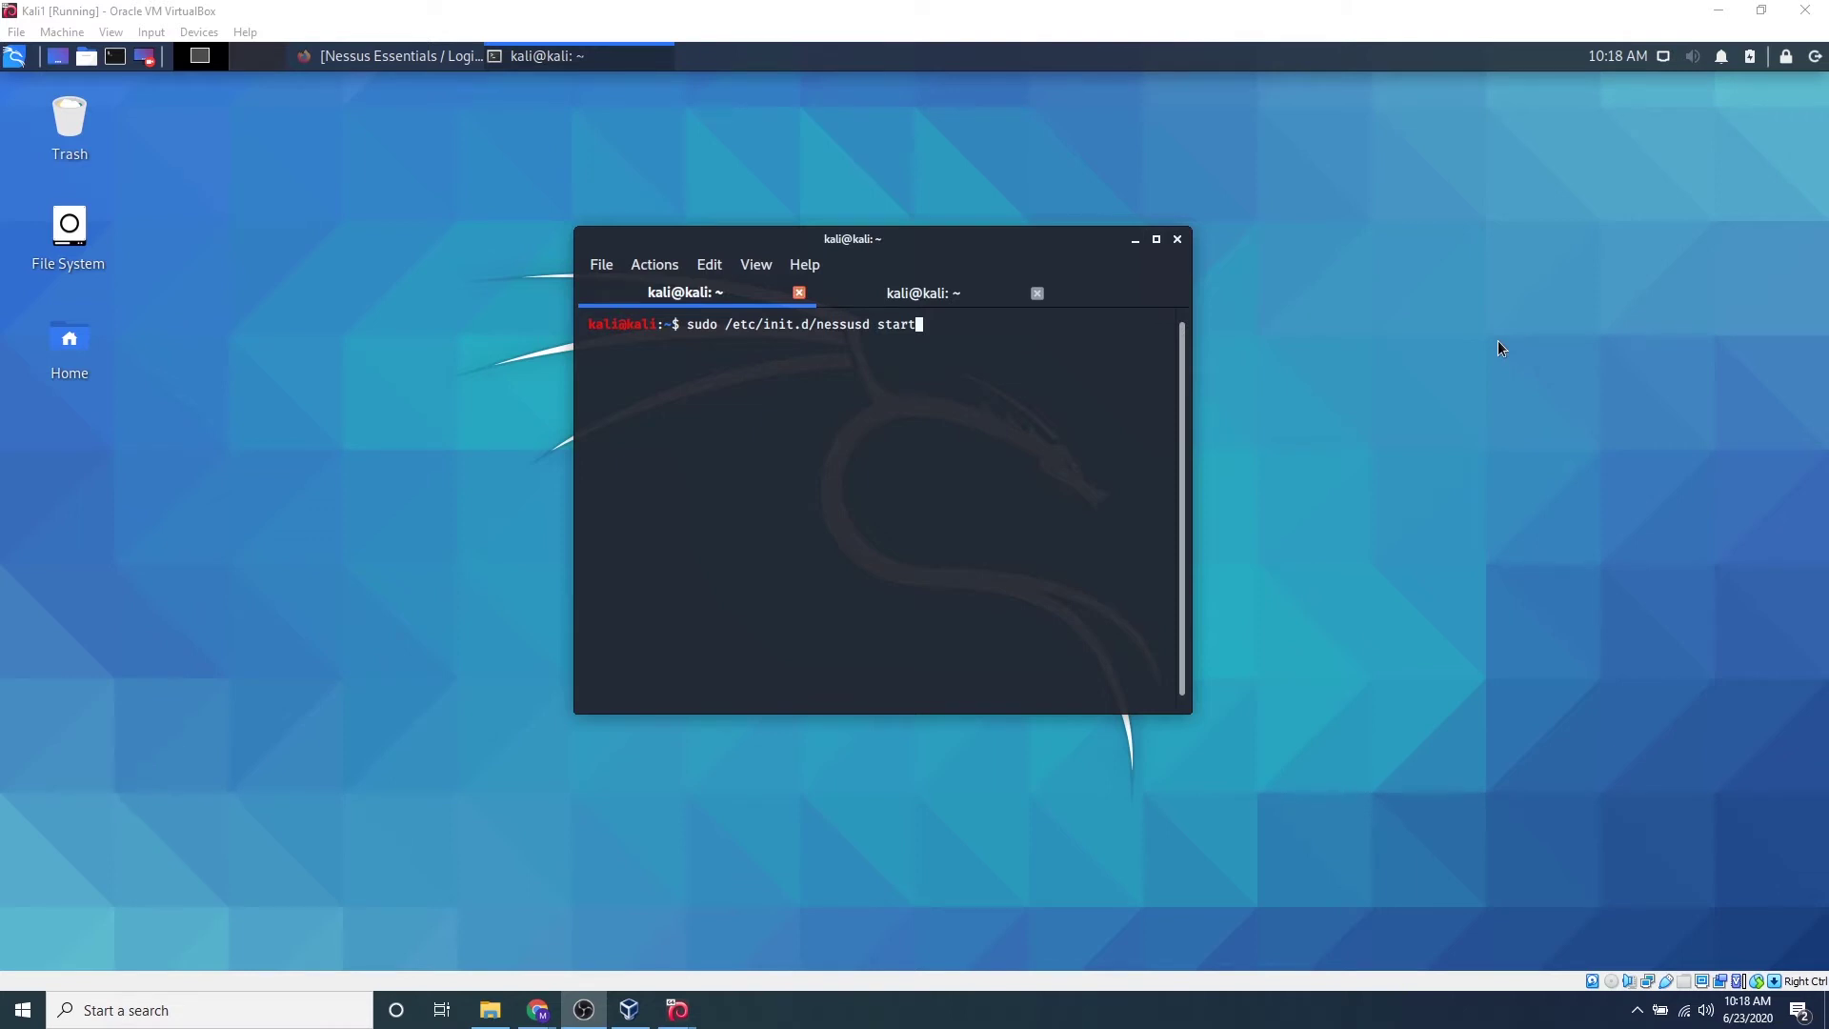
Start the Nessus service with sudo /etc/init.d/nessusd start and bring up the Nessus login page
left_click(879, 438)
key("Return")
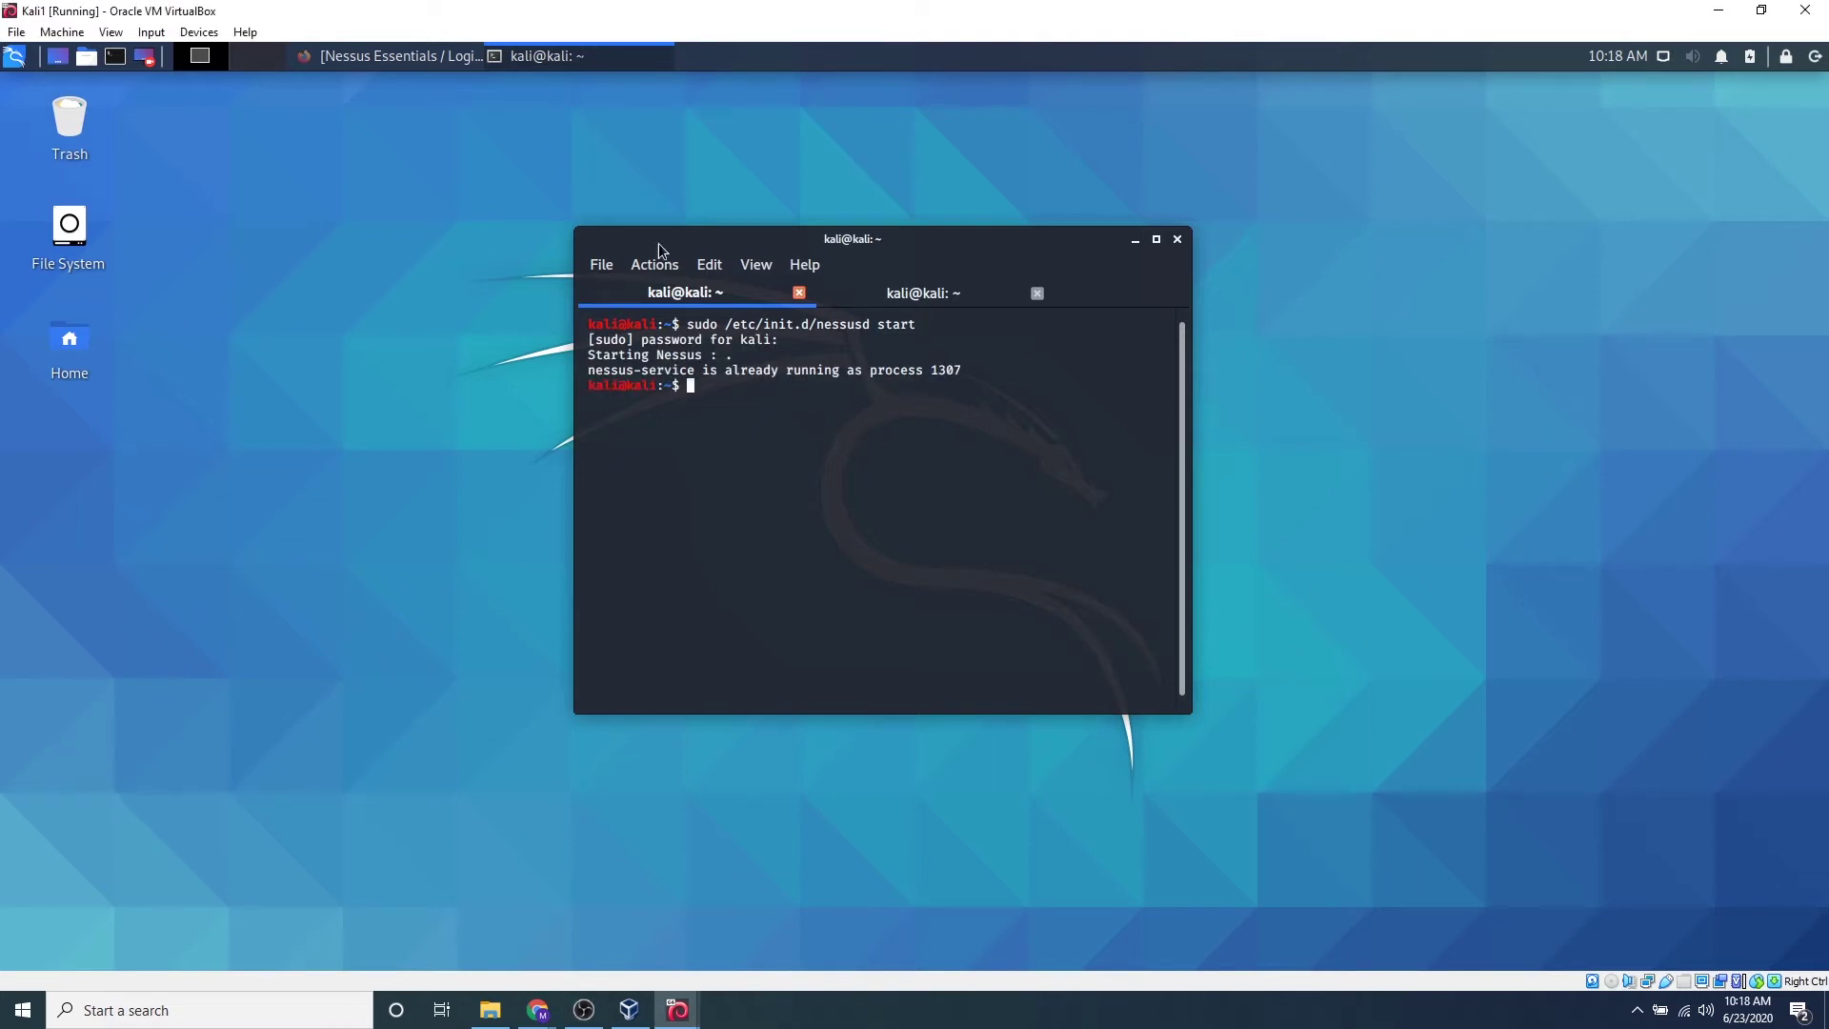
left_click(403, 57)
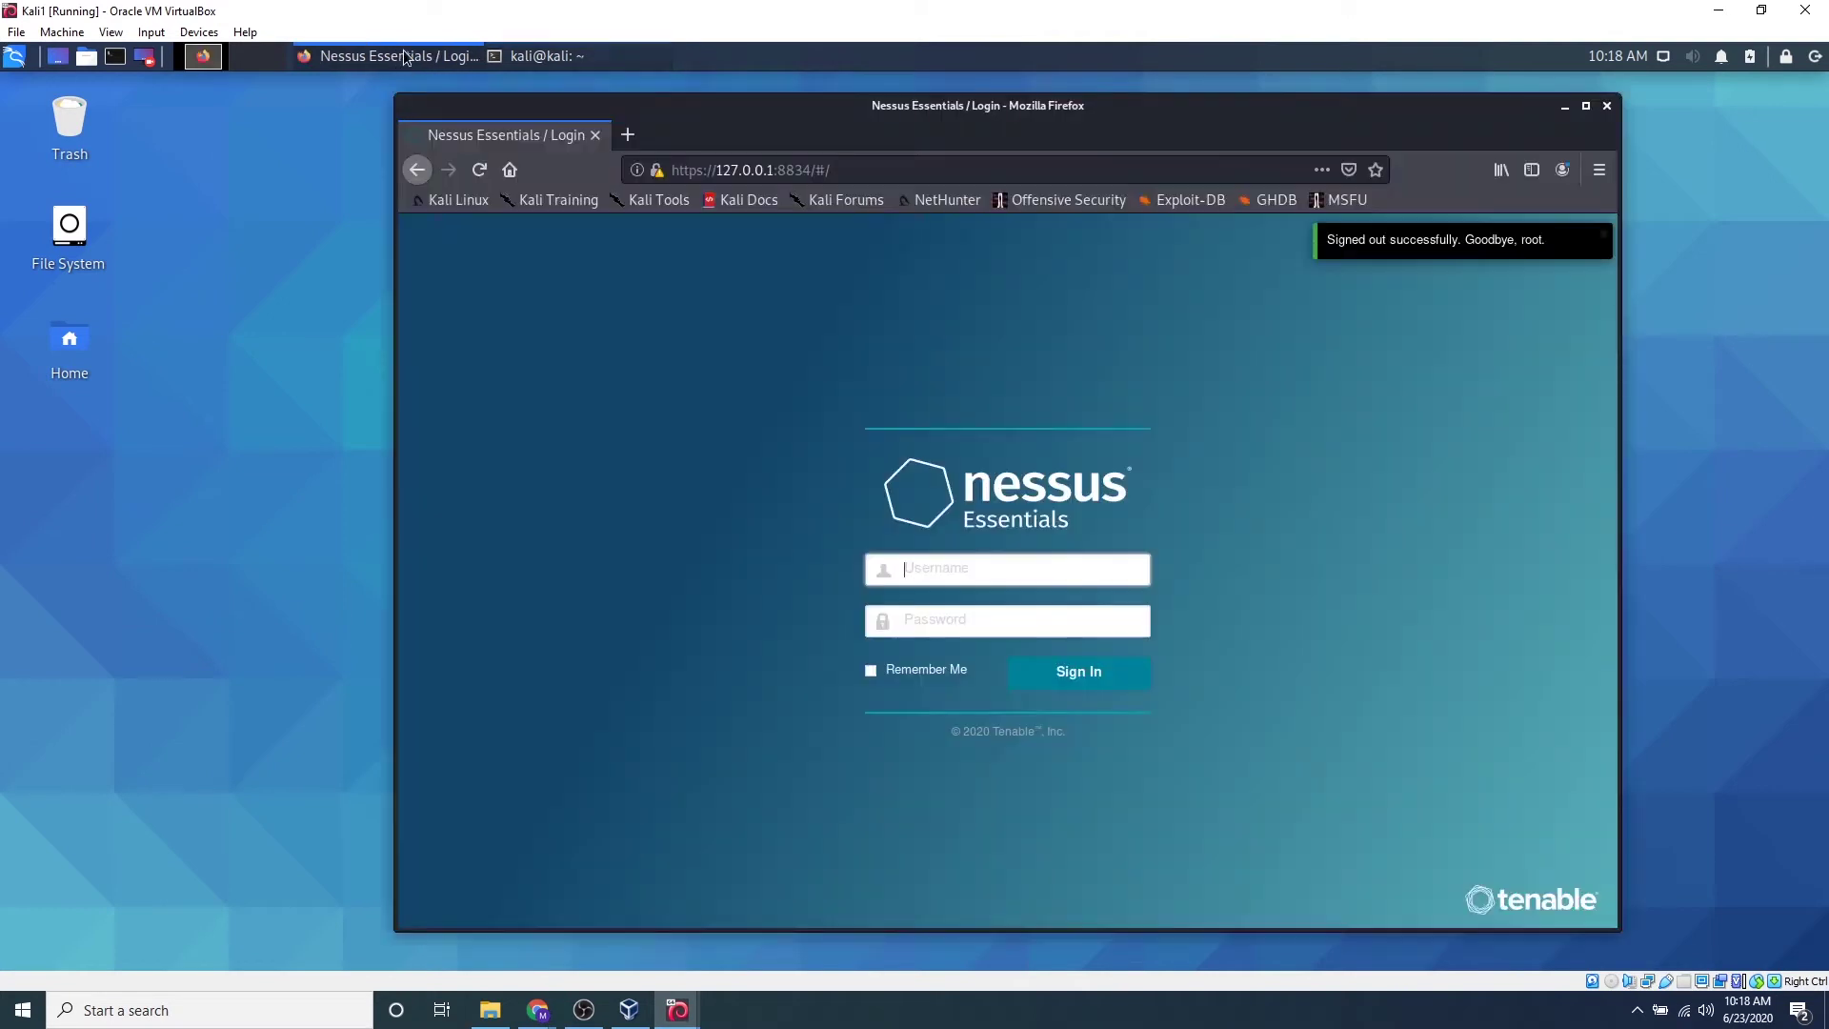
left_click_drag(714, 169, 751, 170)
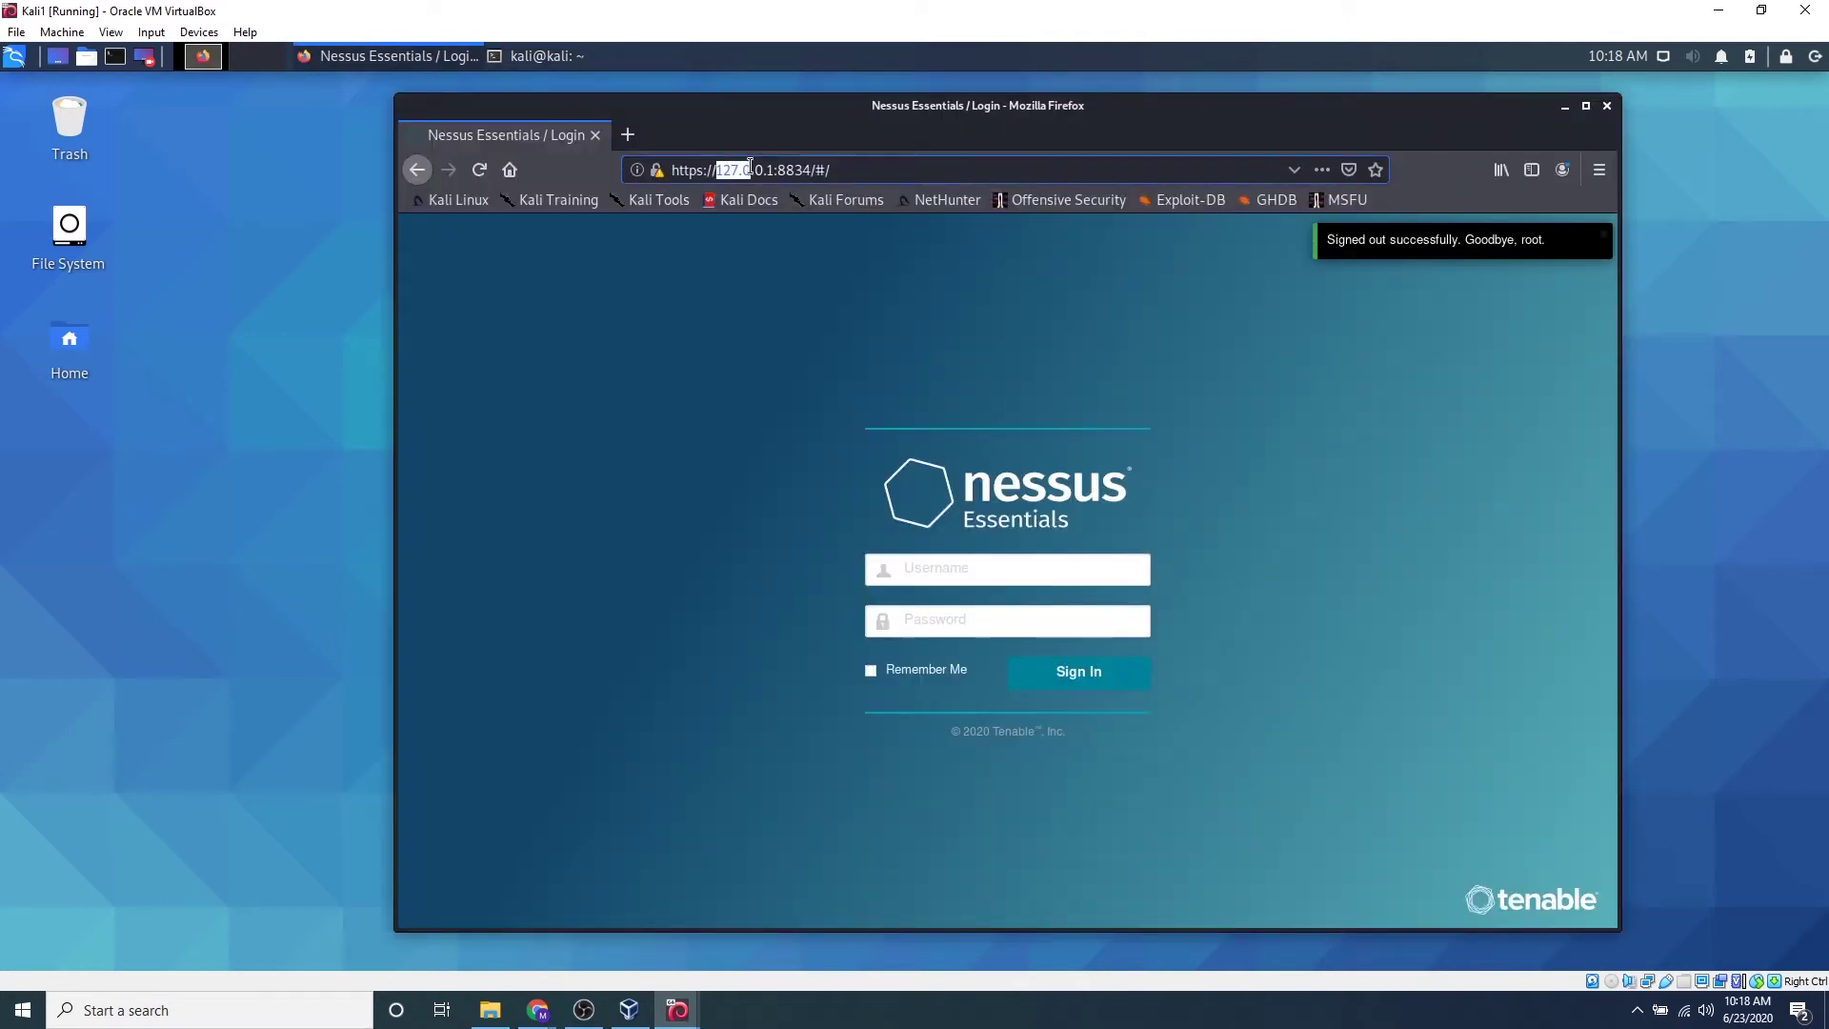
left_click(778, 171)
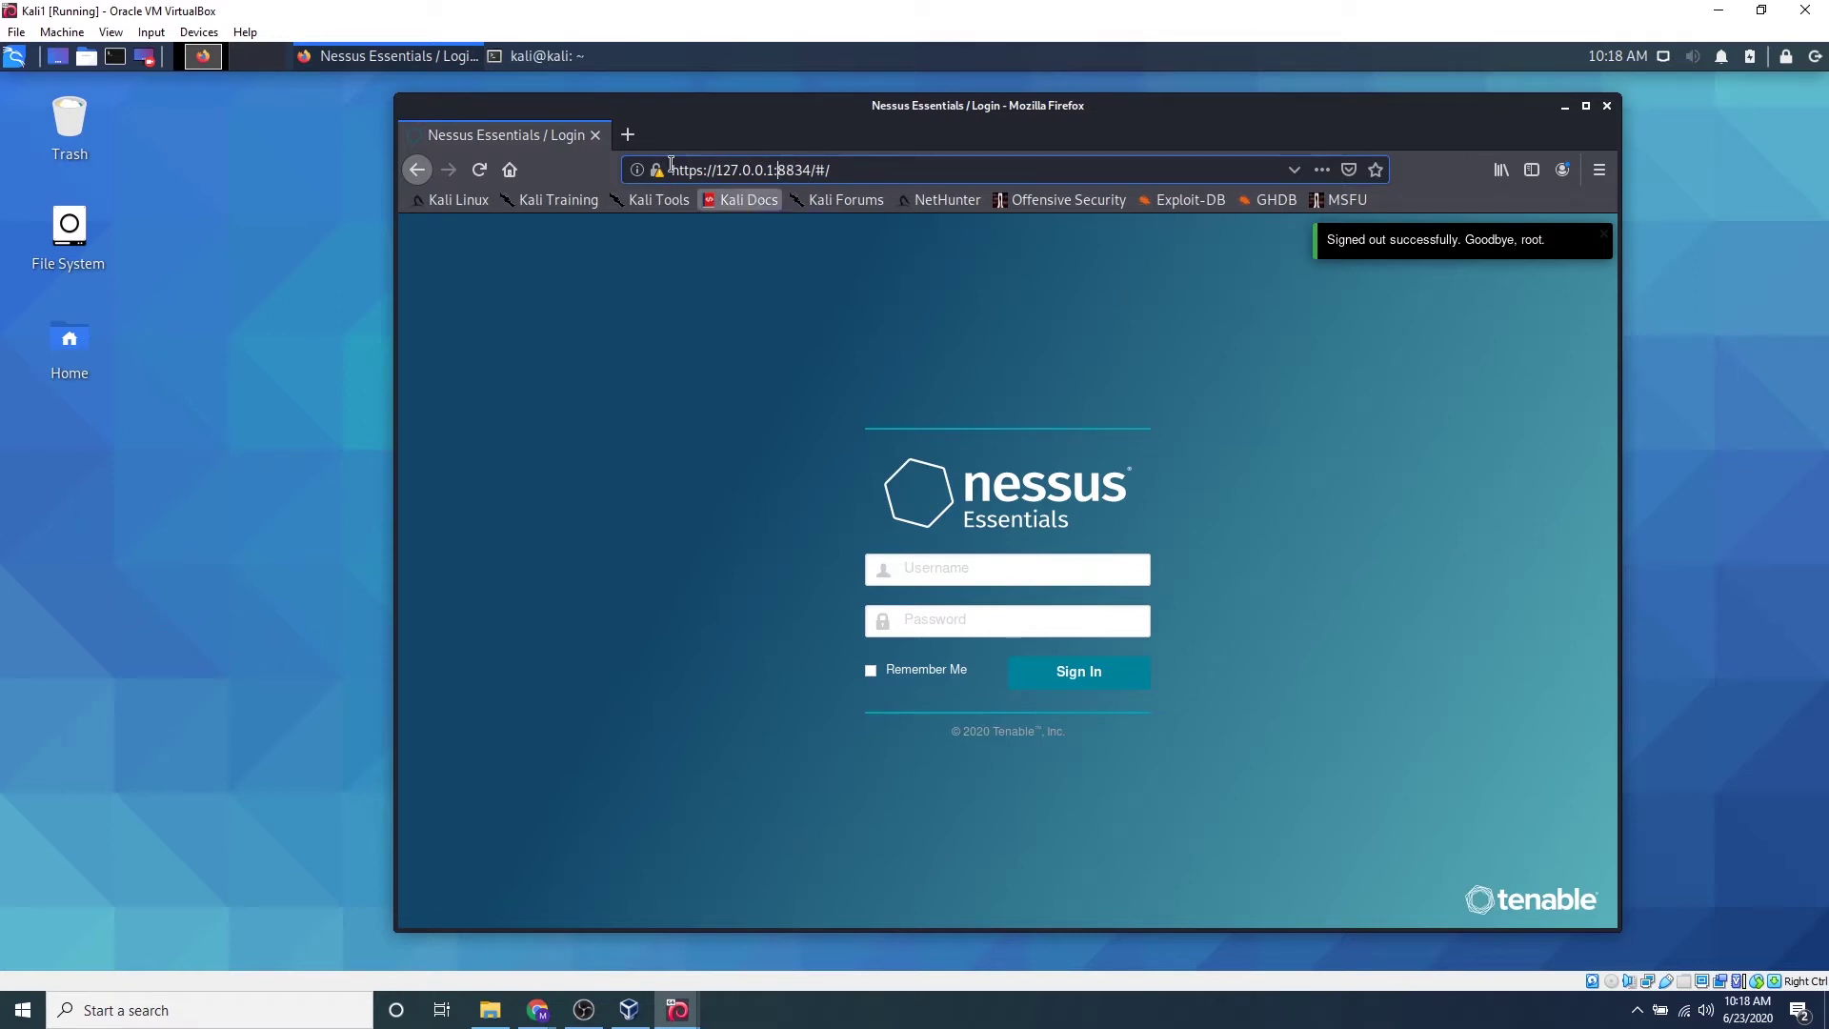
left_click_drag(704, 169, 684, 168)
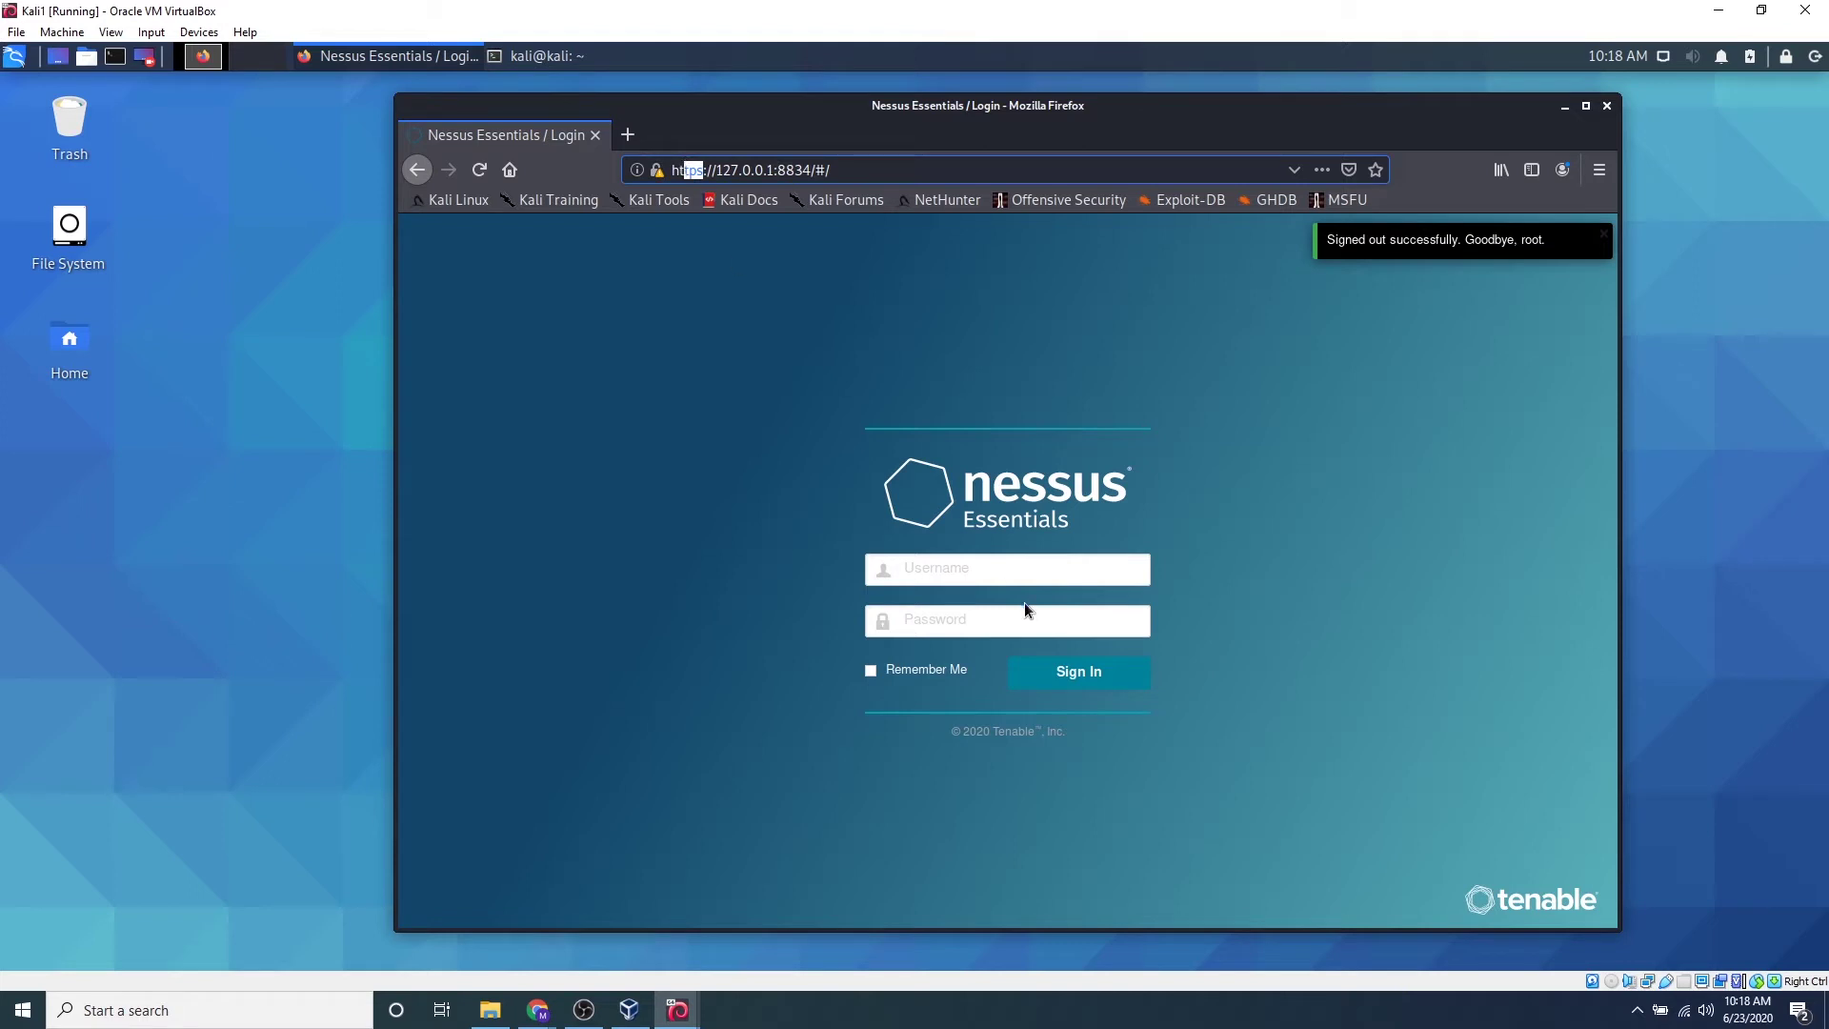
Sign in with the Nessus username and password, and decline saving the login
left_click(1044, 610)
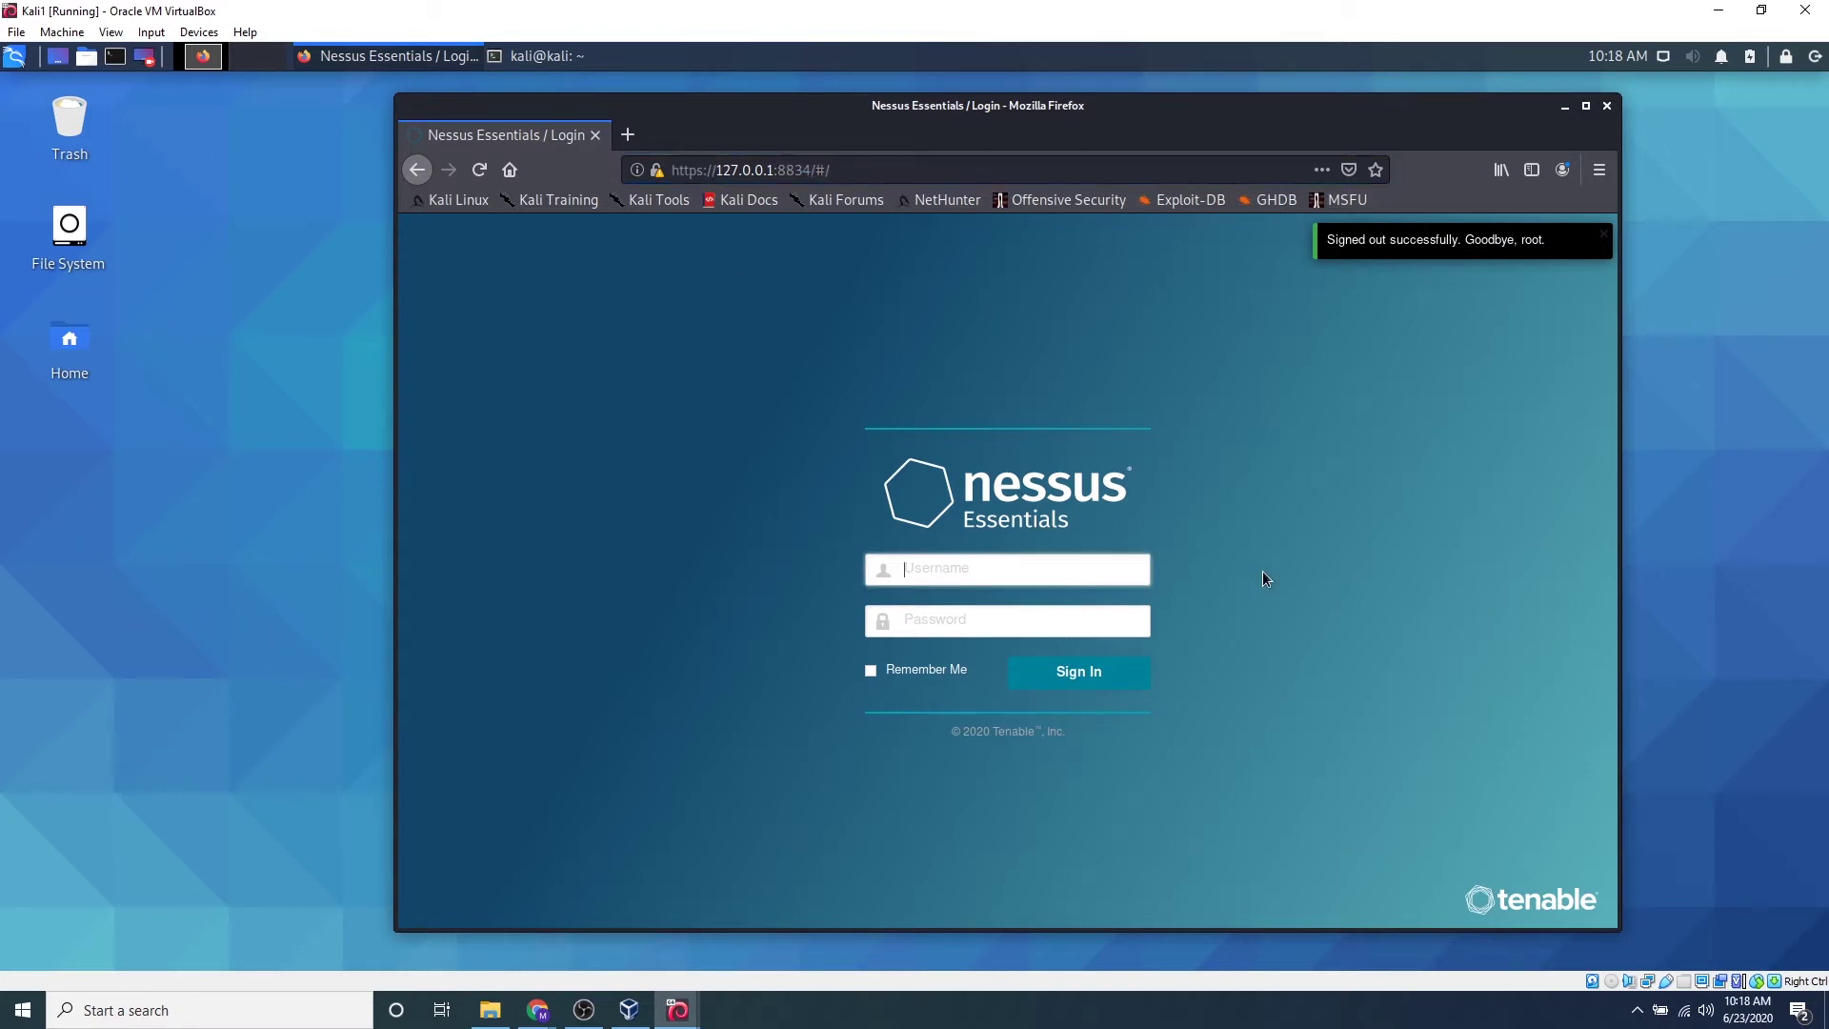
type("root")
key("Tab")
type("toor")
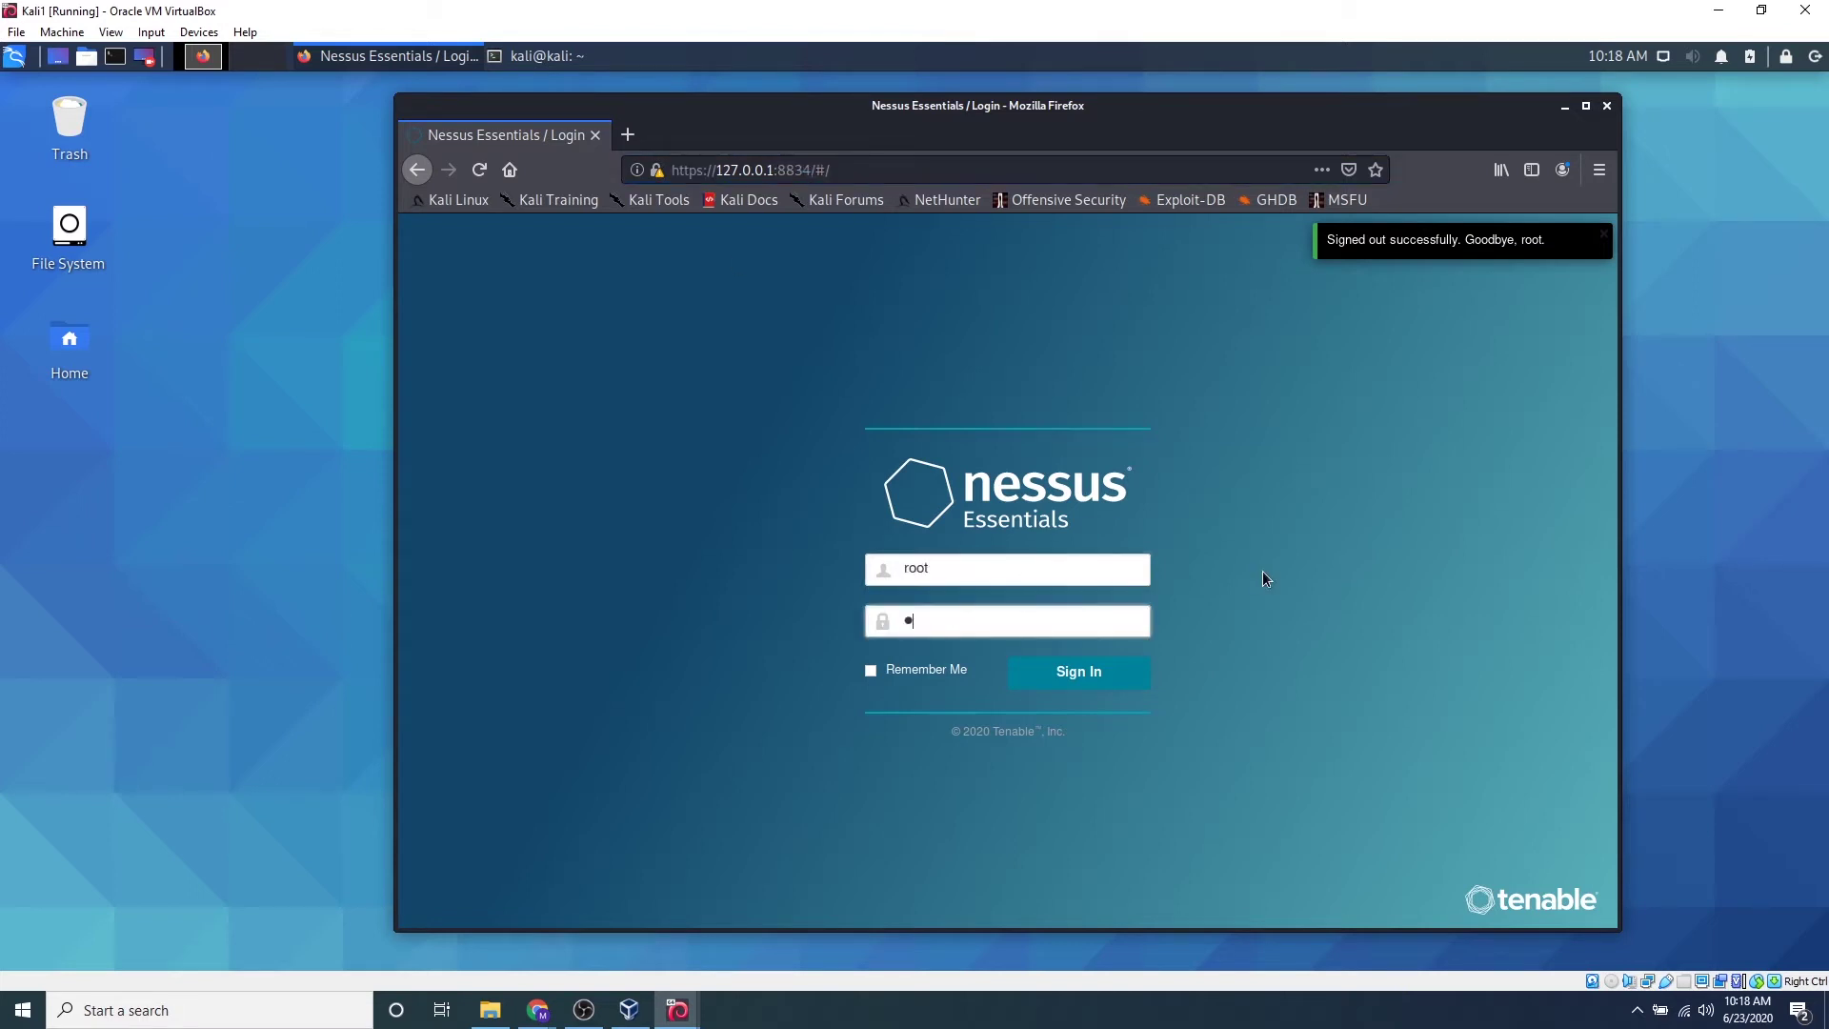
key("Return")
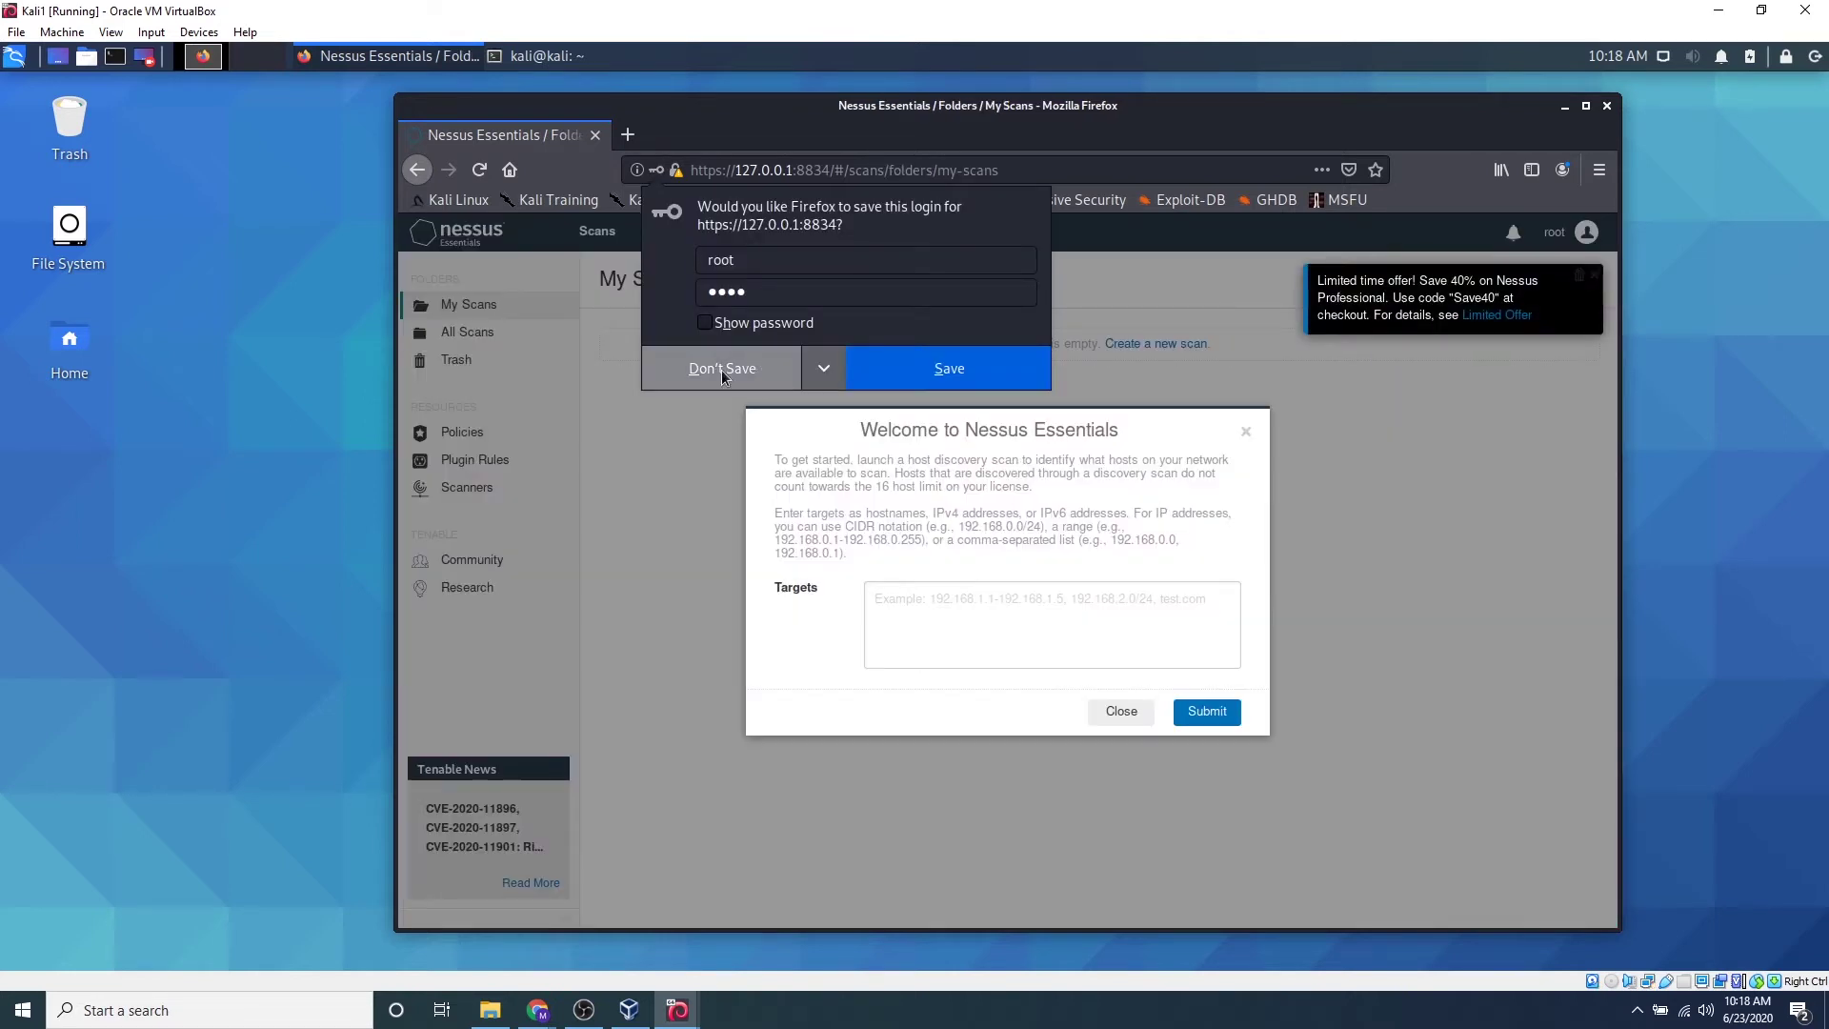
left_click(722, 370)
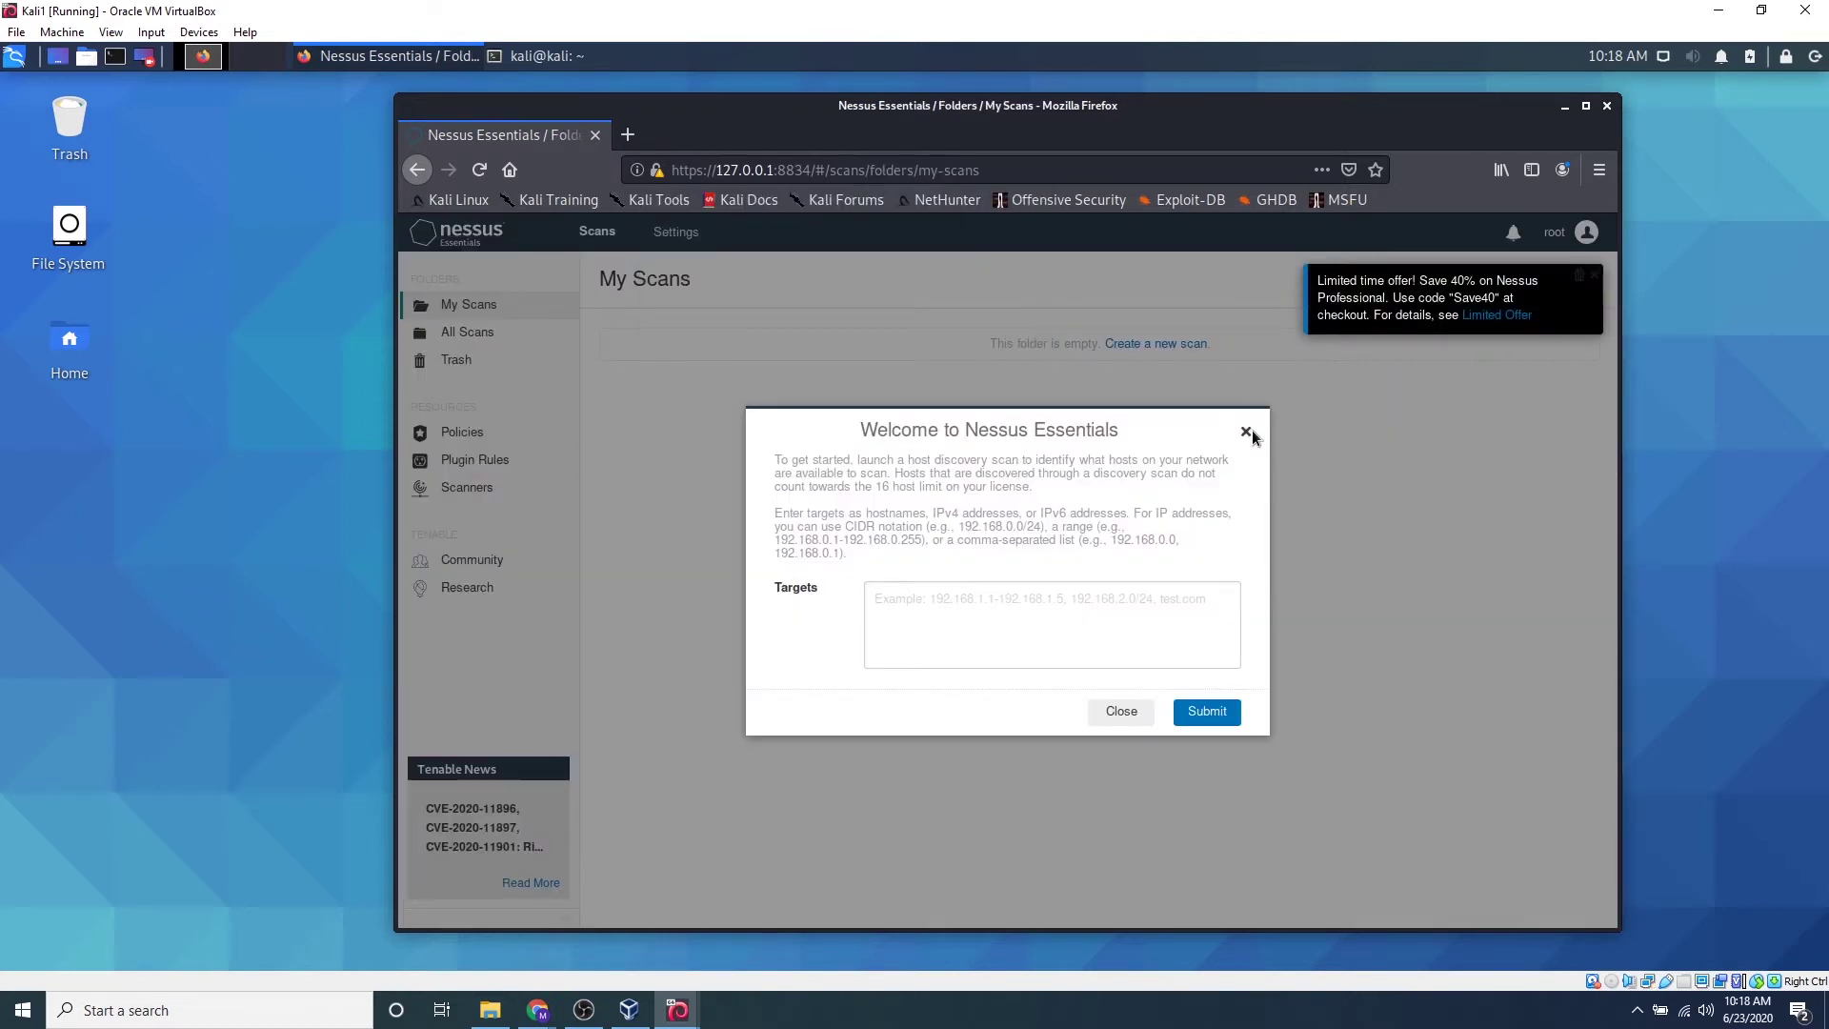
Close the Welcome to Nessus Essentials dialog and the Limited time offer popup
left_click(1247, 433)
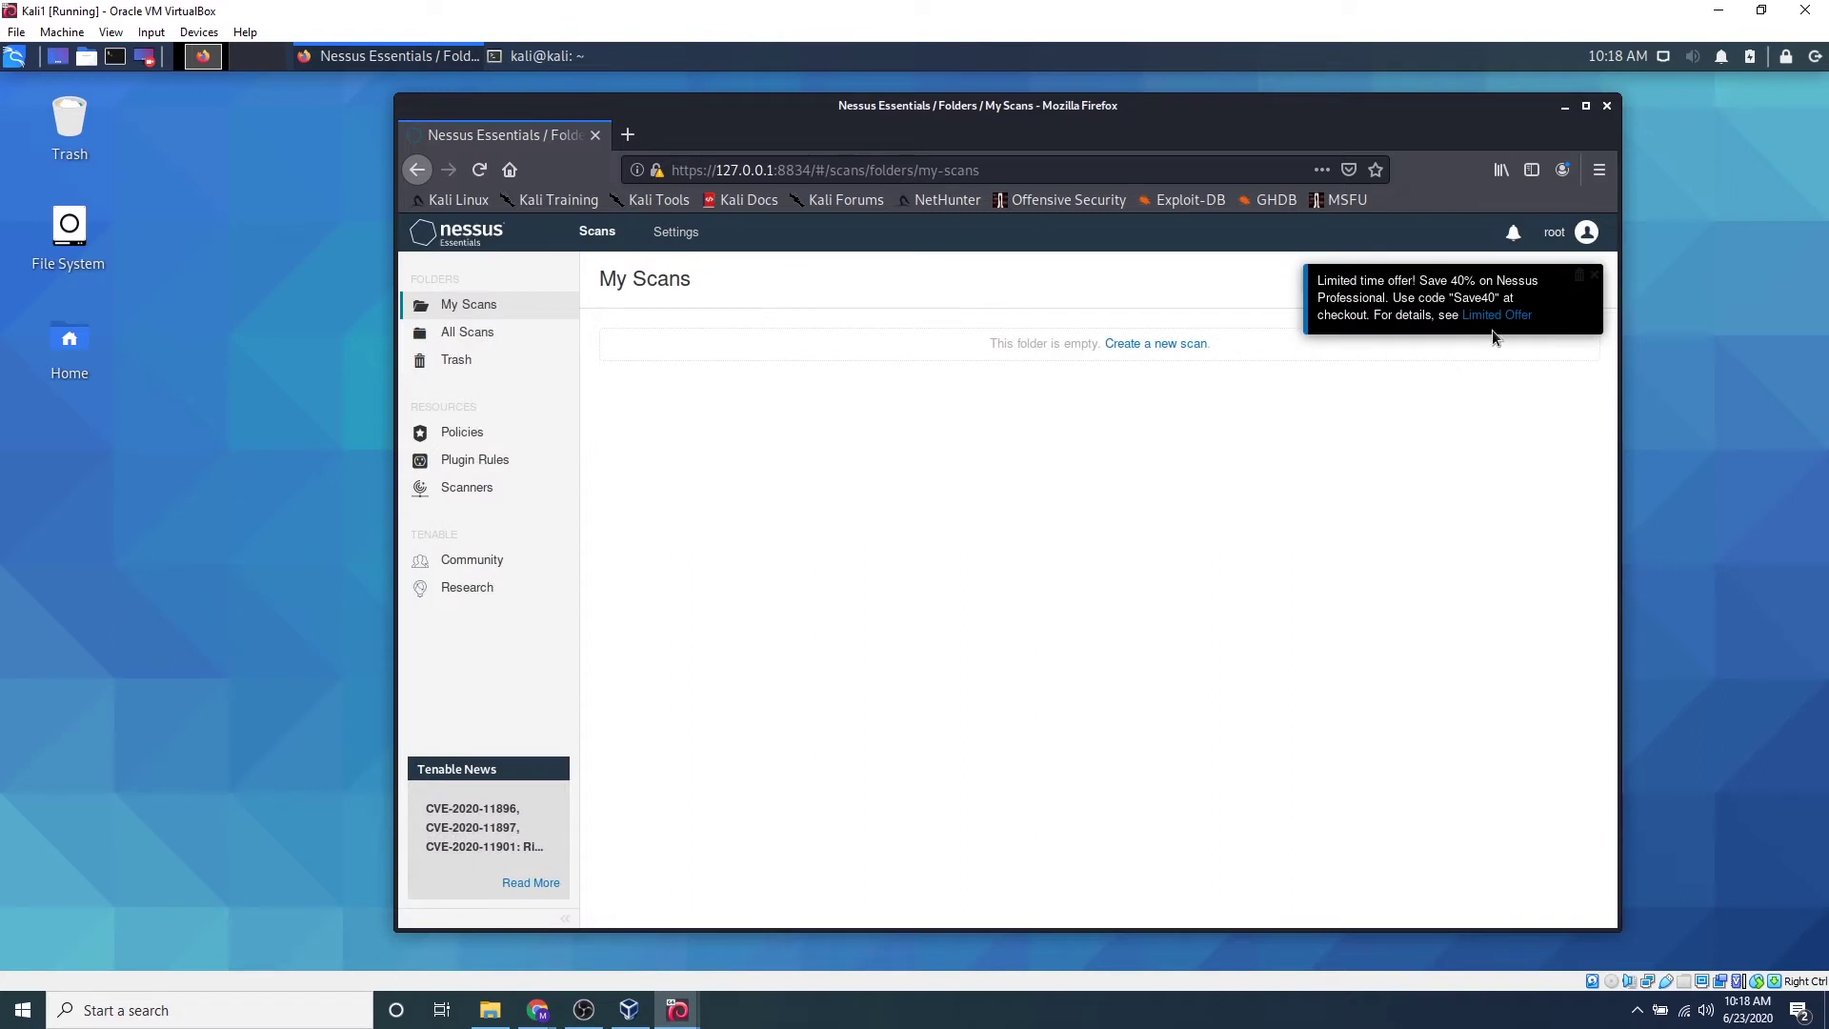
left_click(1594, 276)
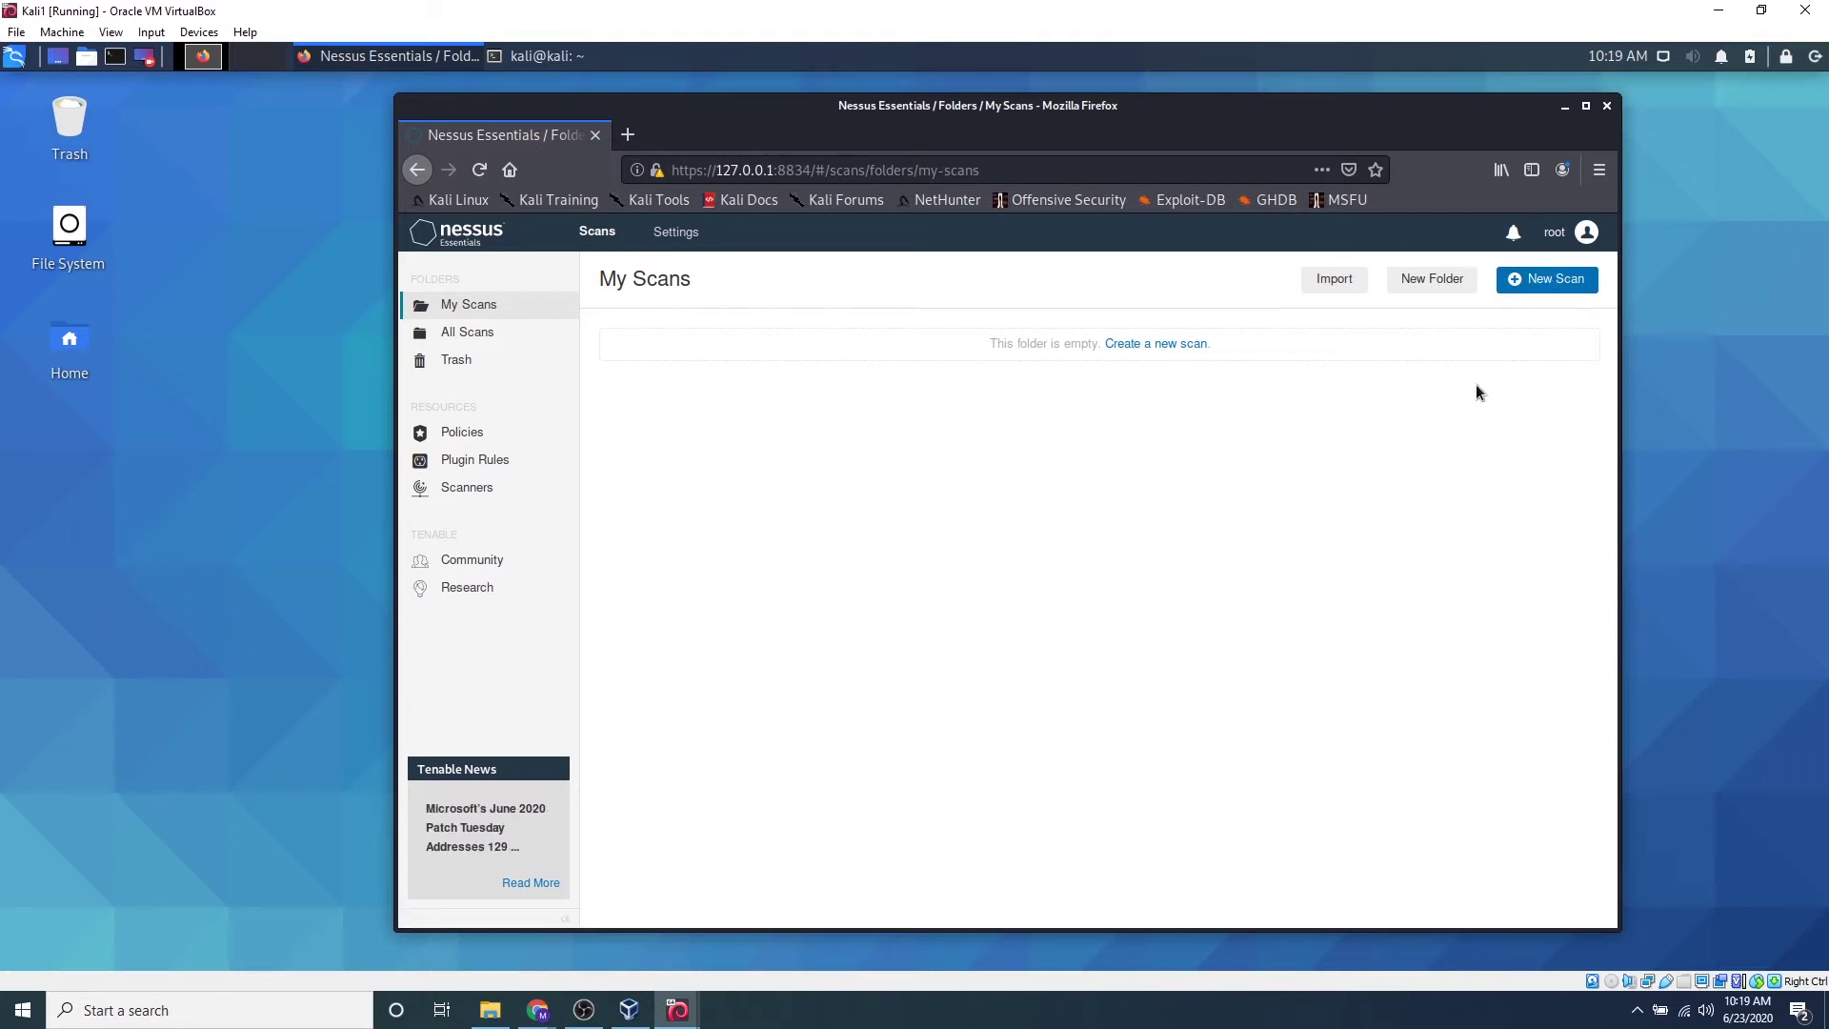
Create a new scan from the Advanced Scan template
left_click(1552, 289)
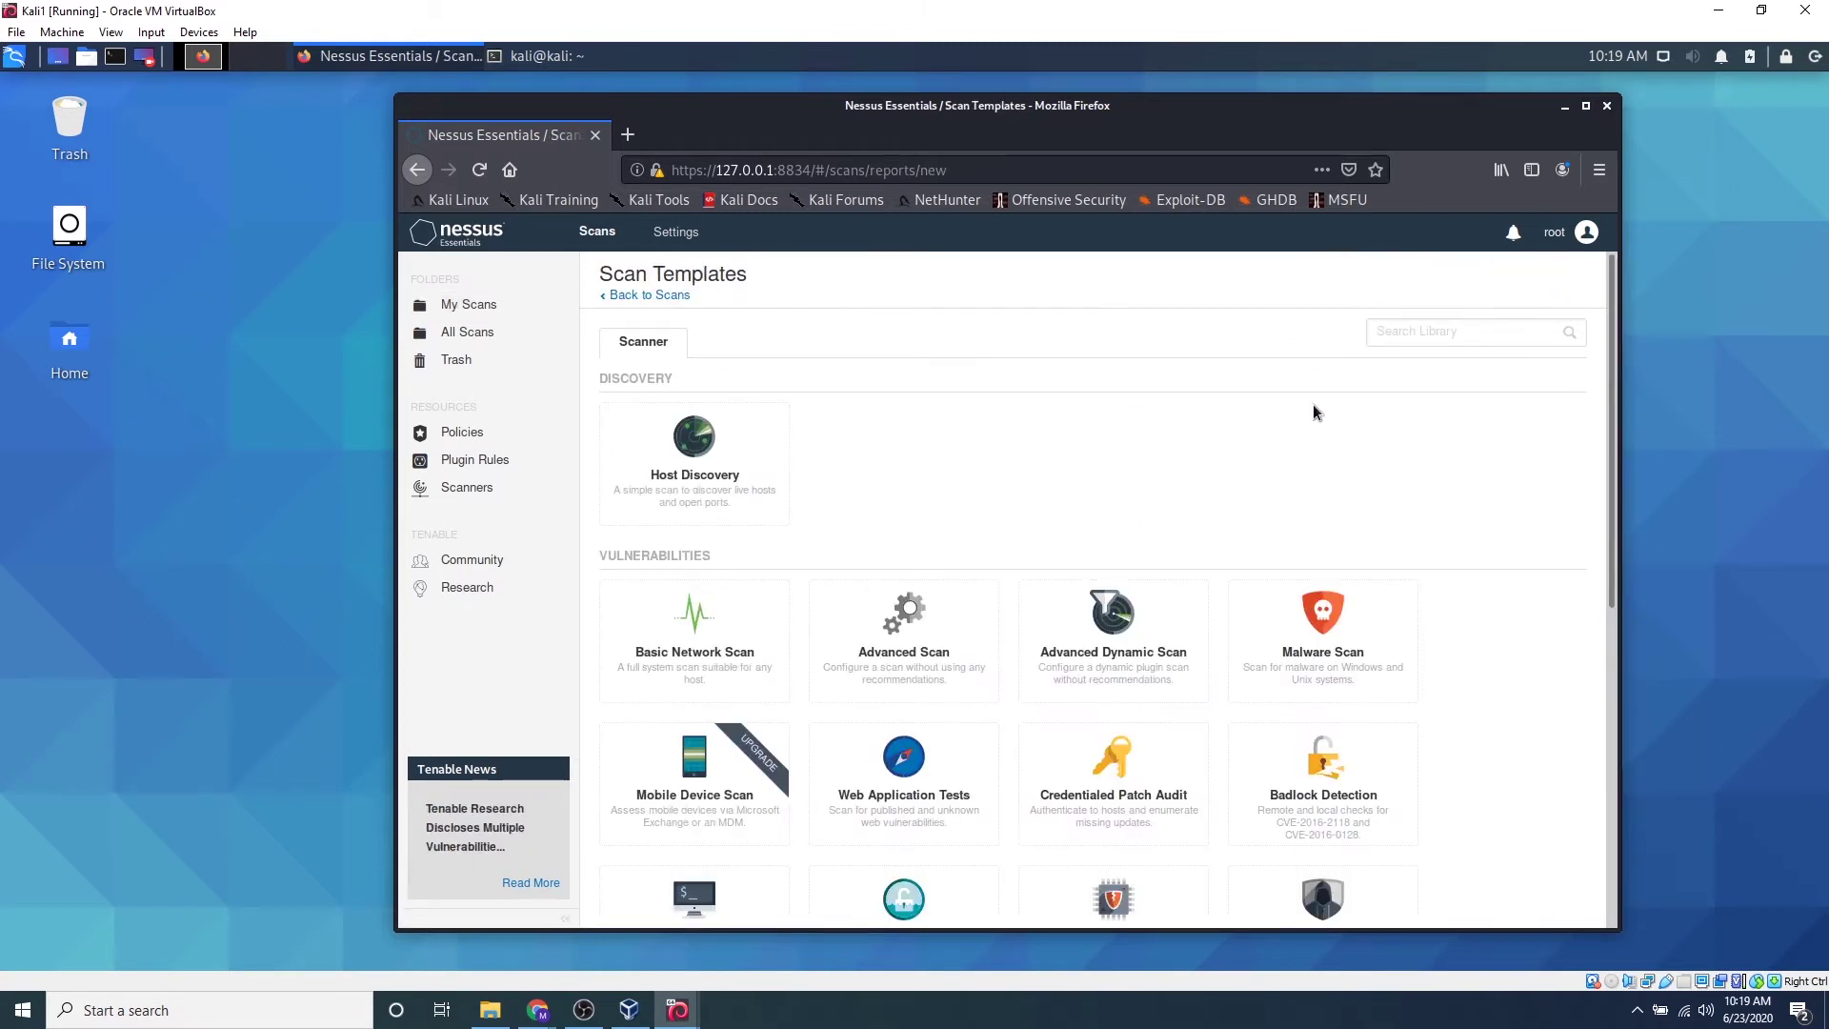
scroll(1312, 412, "down", 3)
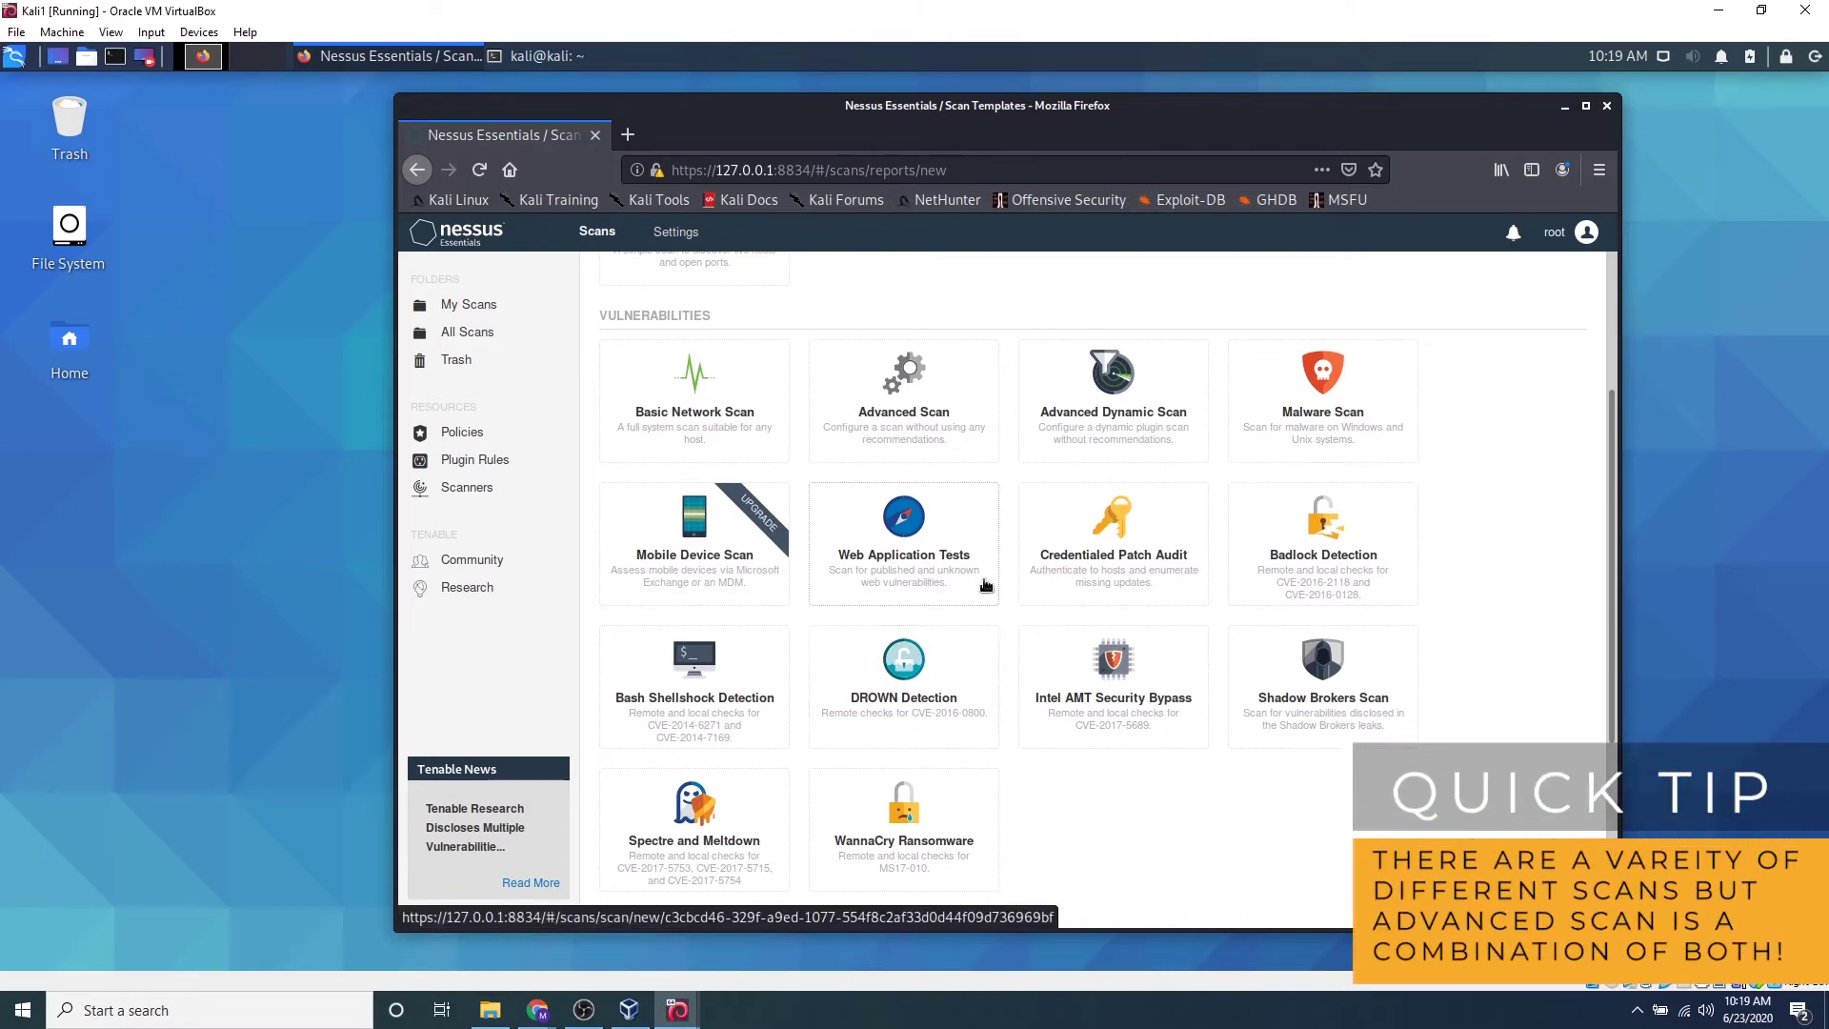
scroll(986, 585, "up", 3)
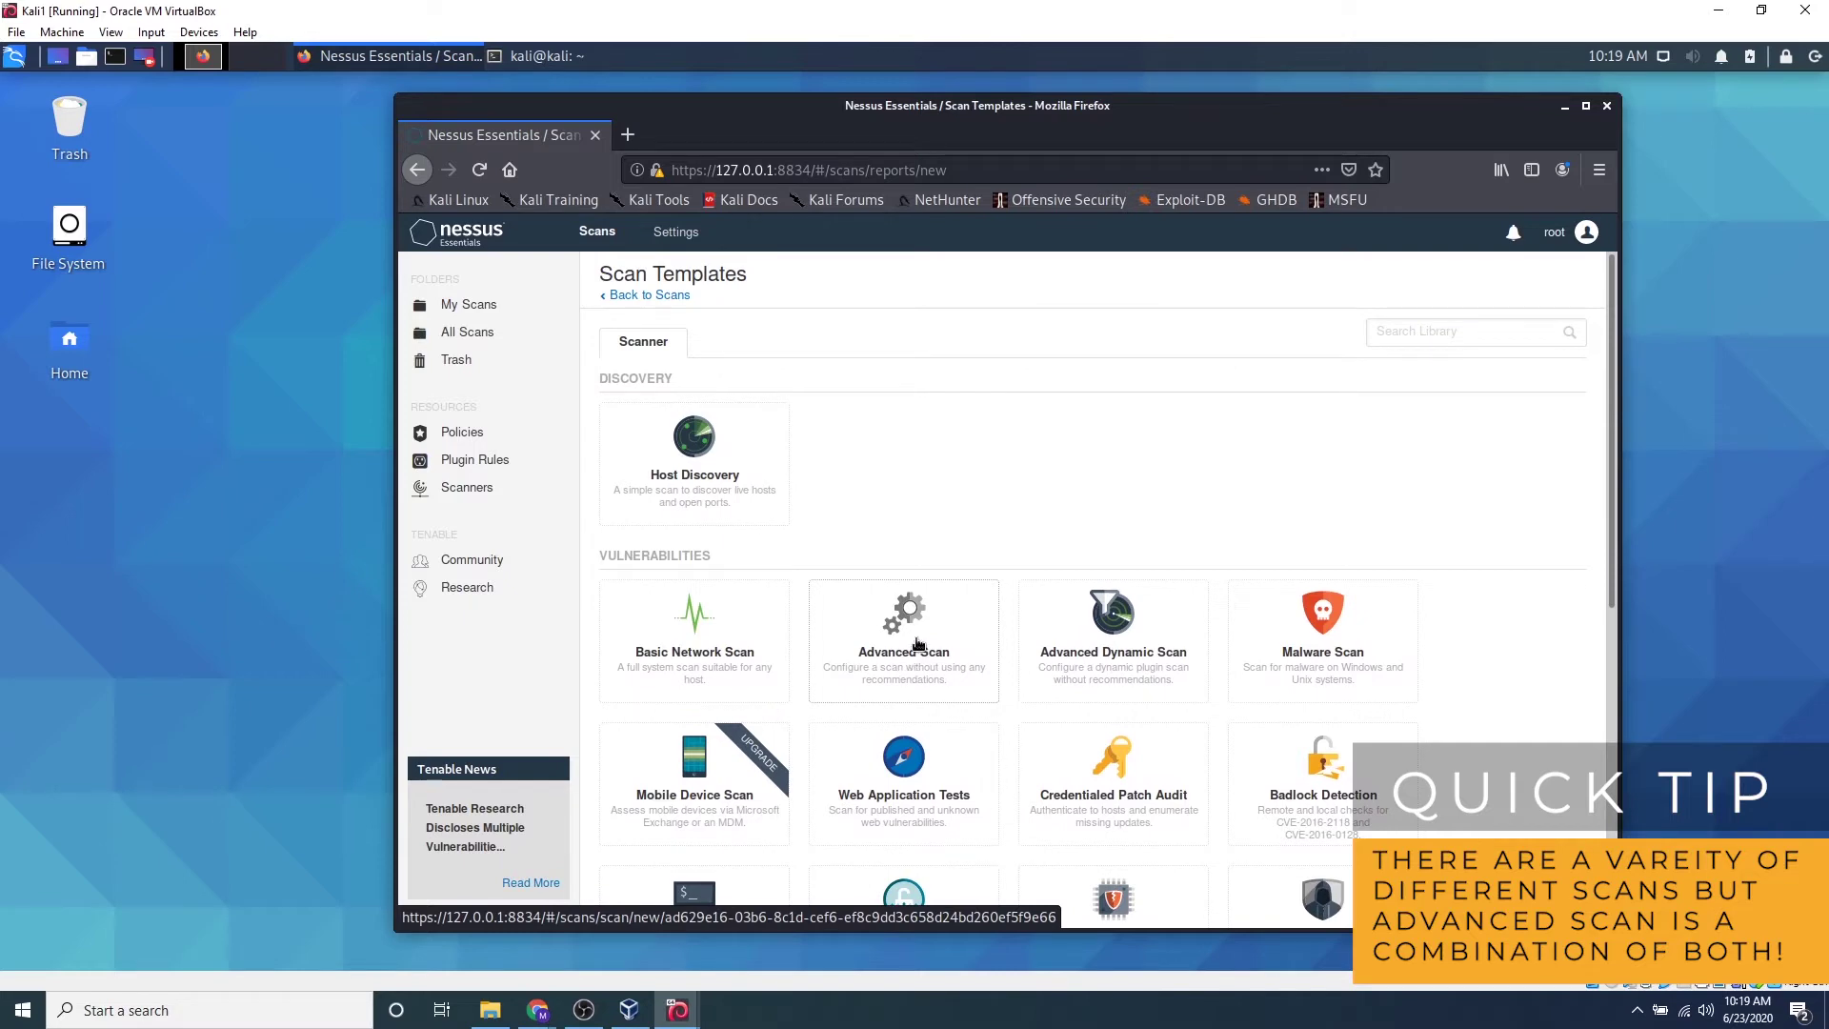
left_click(917, 646)
Fill in name 'Robot scan', description 'test' and target 10.0.2.4 in General settings
left_click(1038, 415)
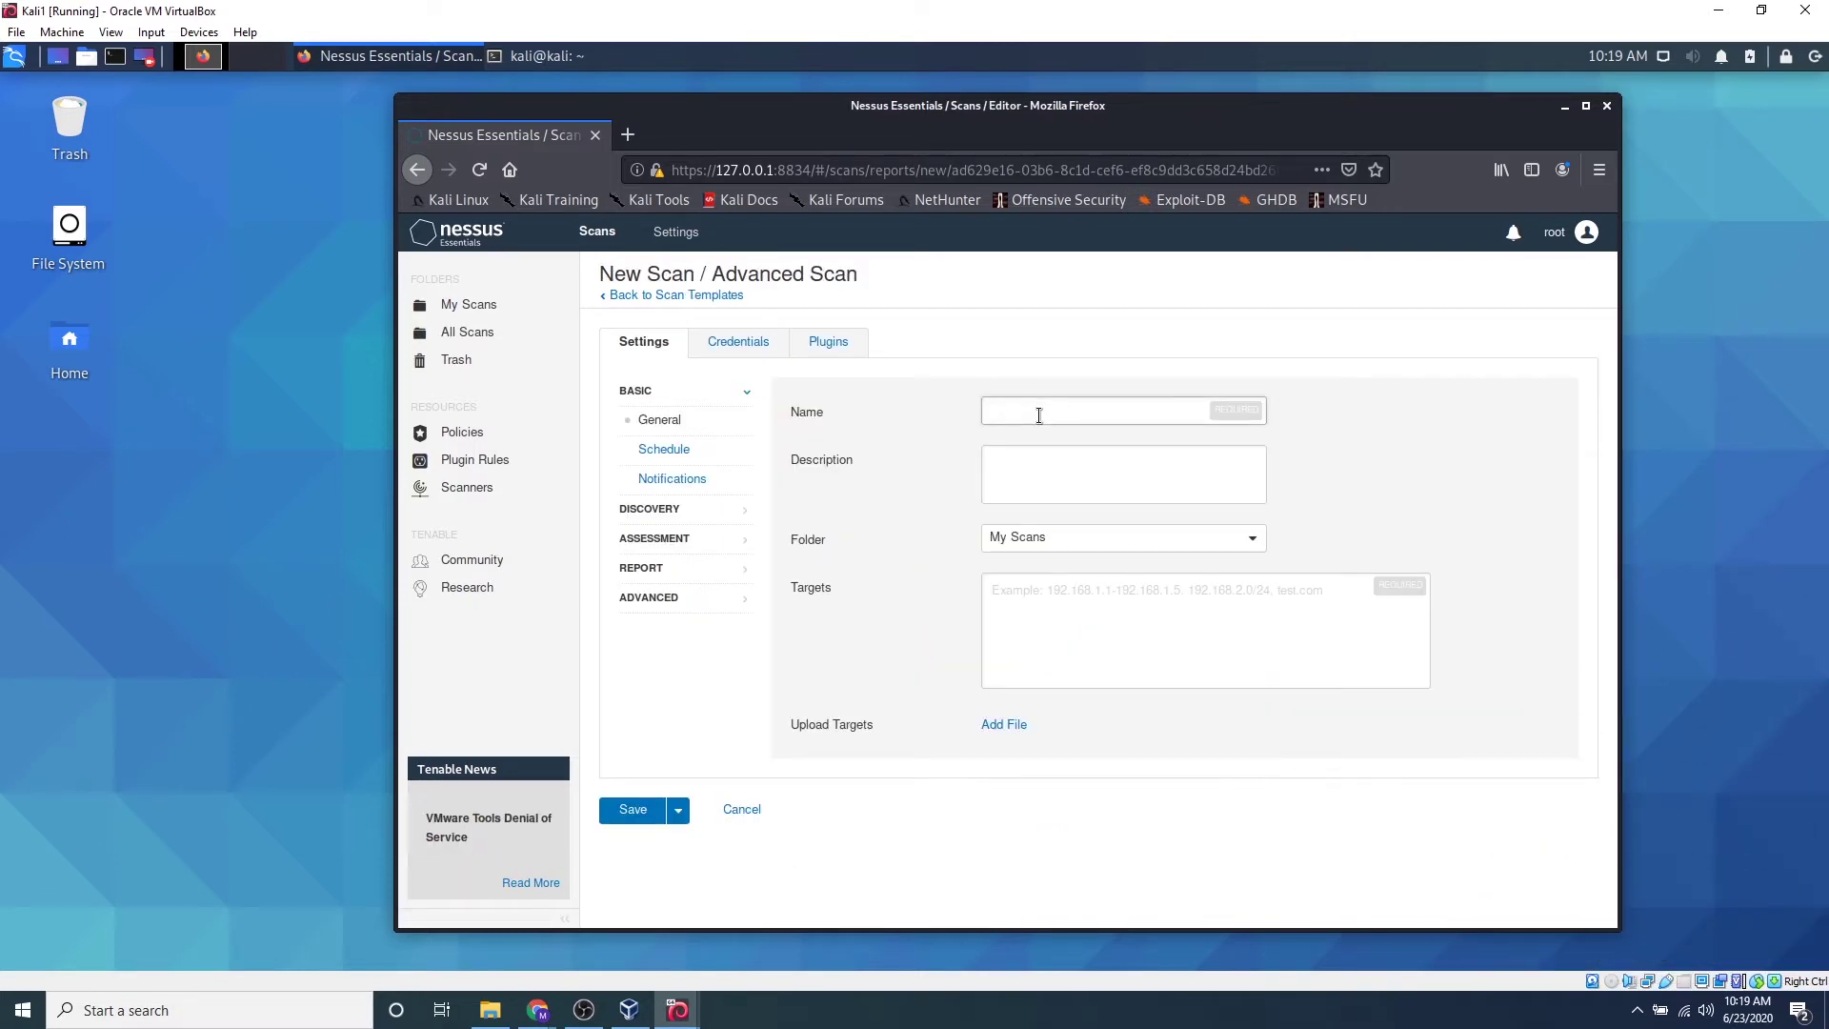
type("Robot scan")
left_click(1049, 467)
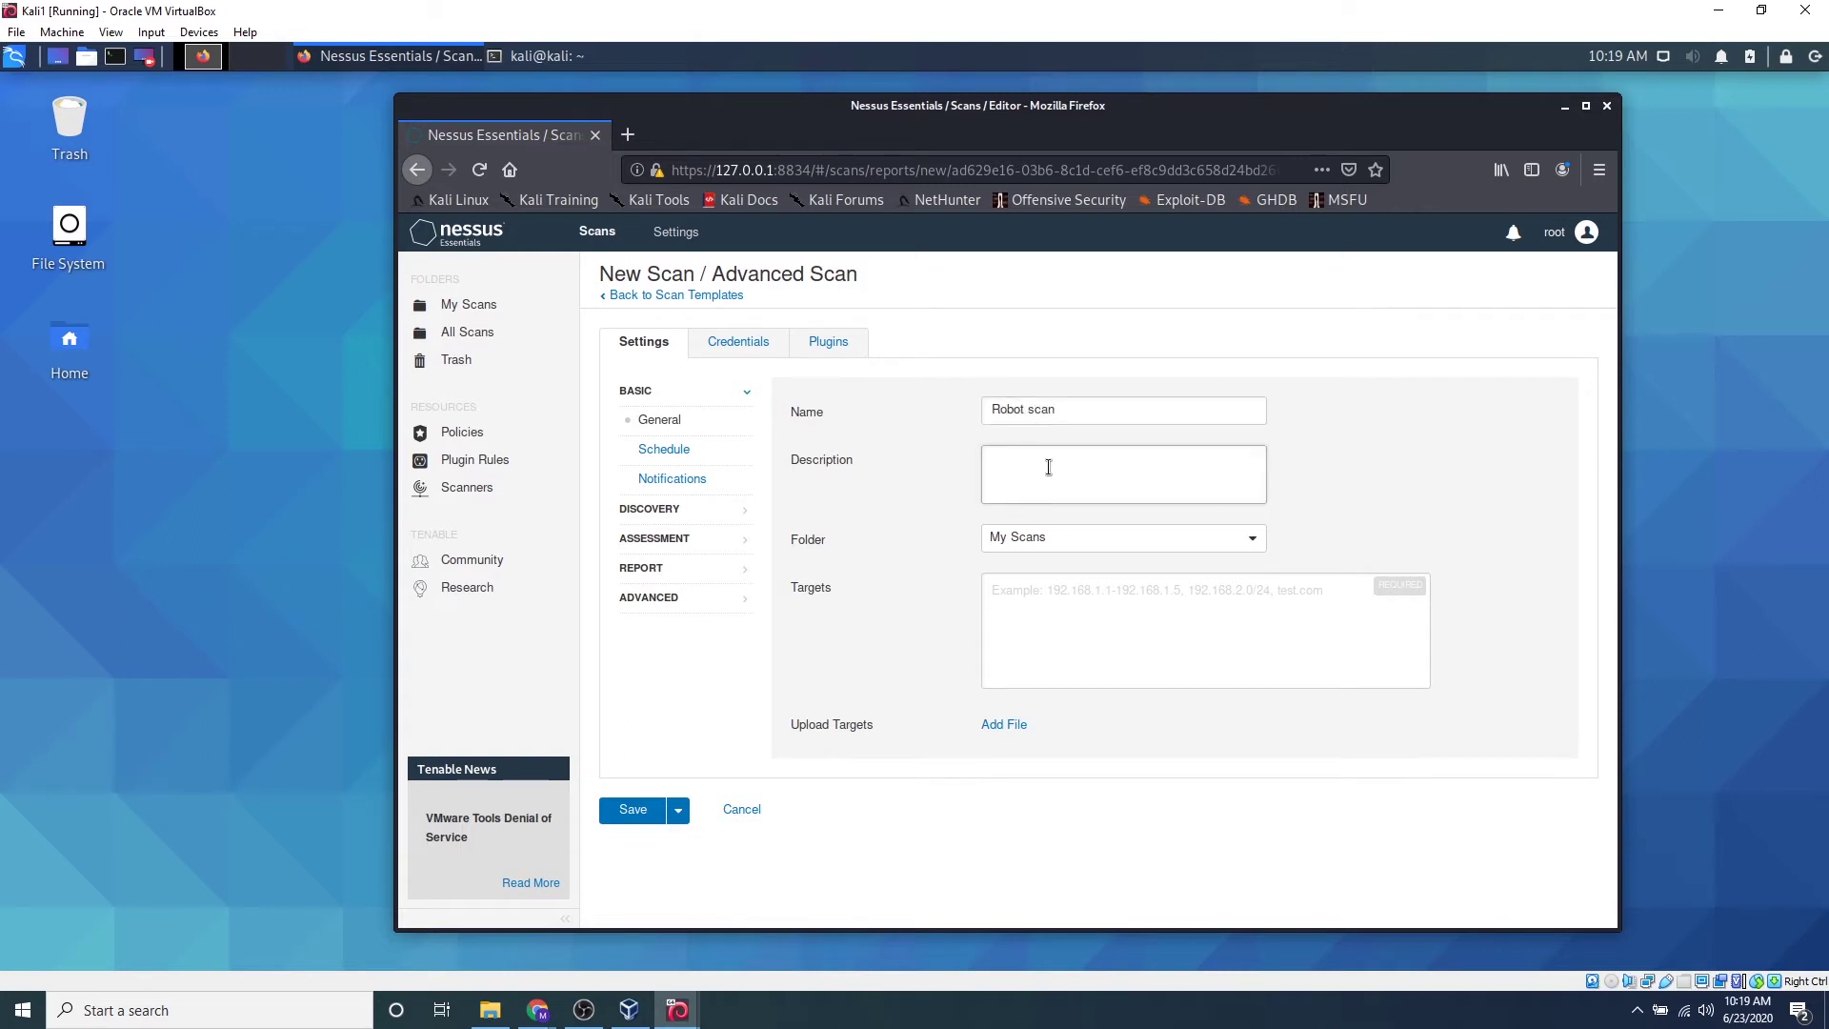
type("test")
left_click(1208, 631)
type("10.0.2.4")
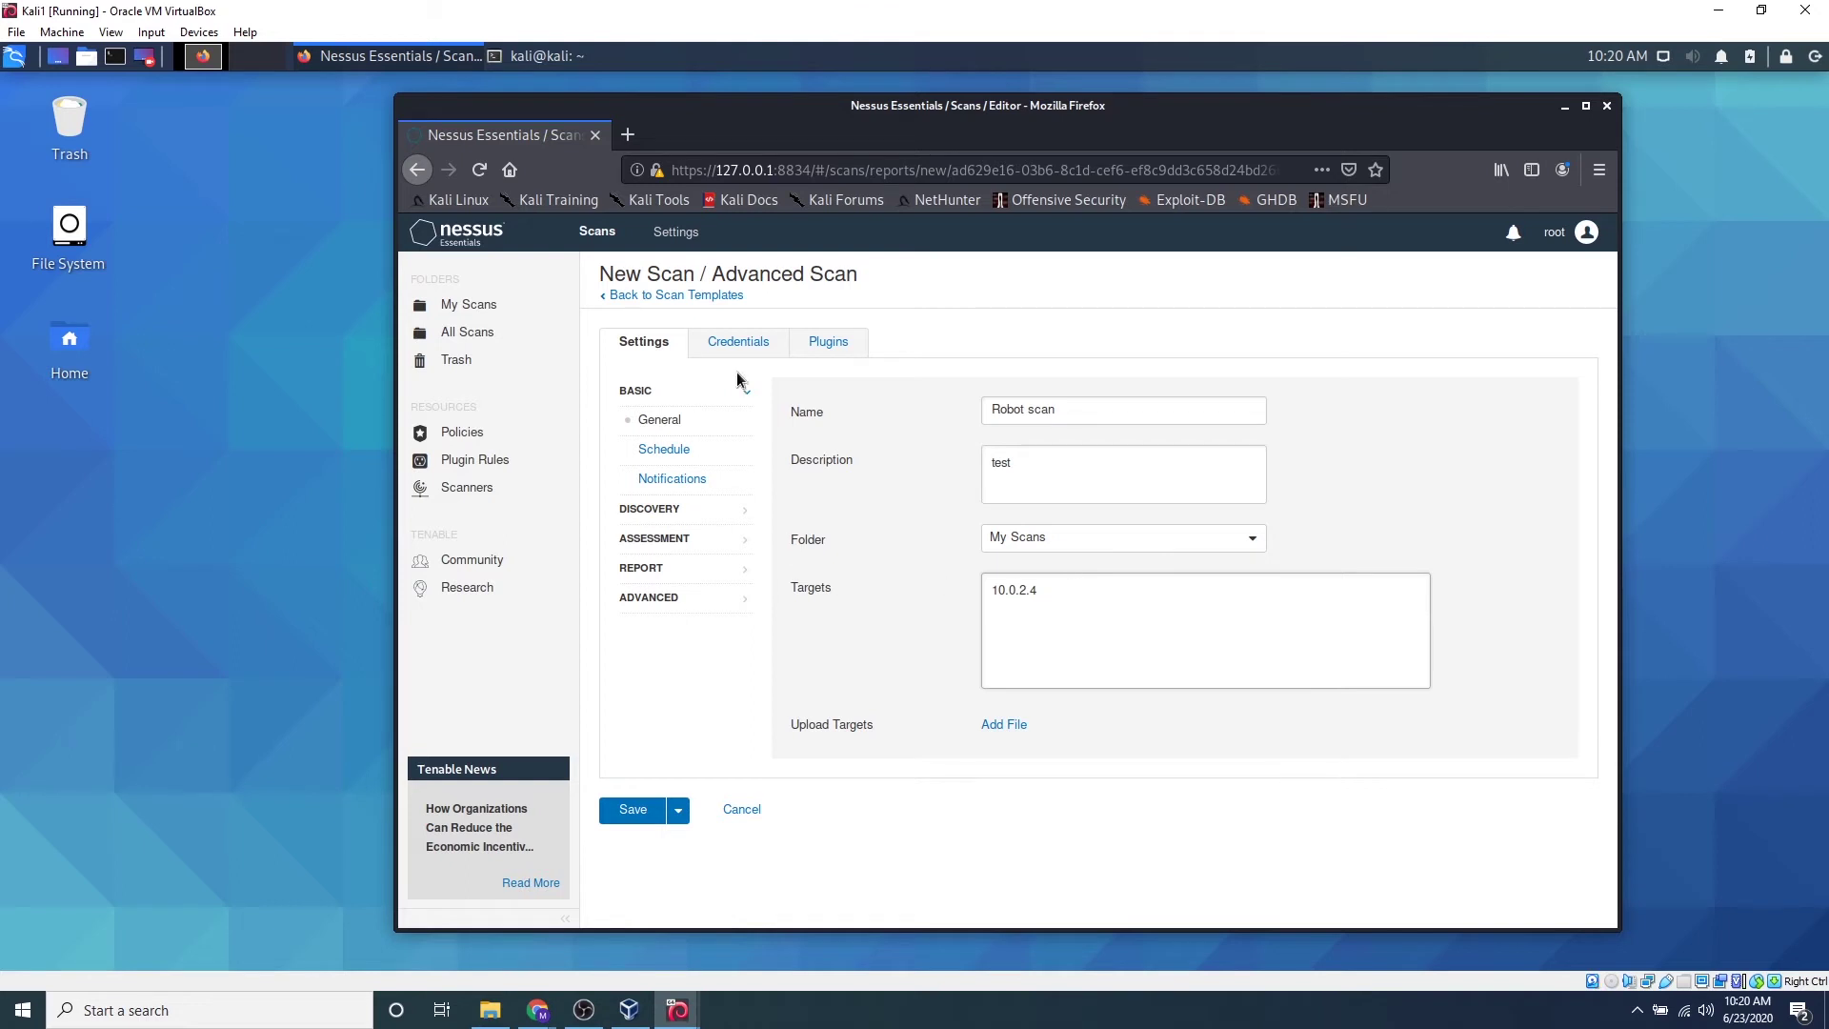
Turn off 'Ping the remote host' under Host Discovery, then view Port Scanning settings
left_click(670, 451)
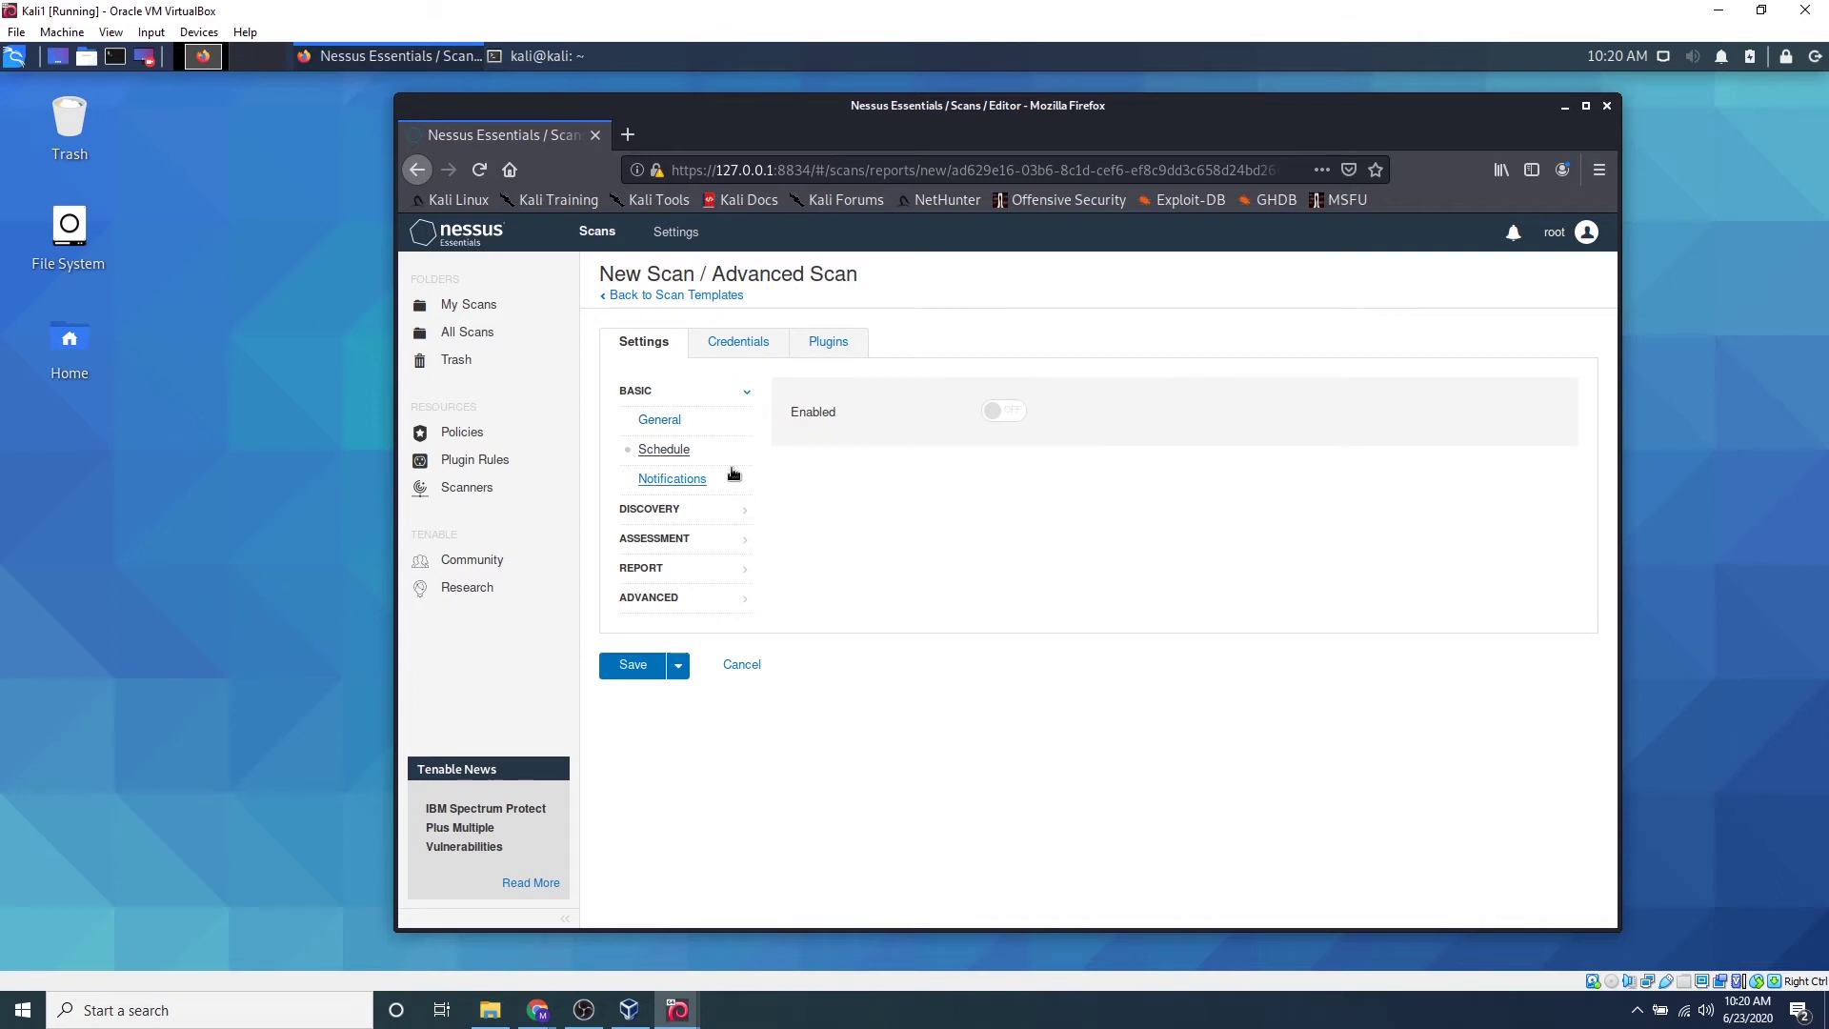
left_click(691, 512)
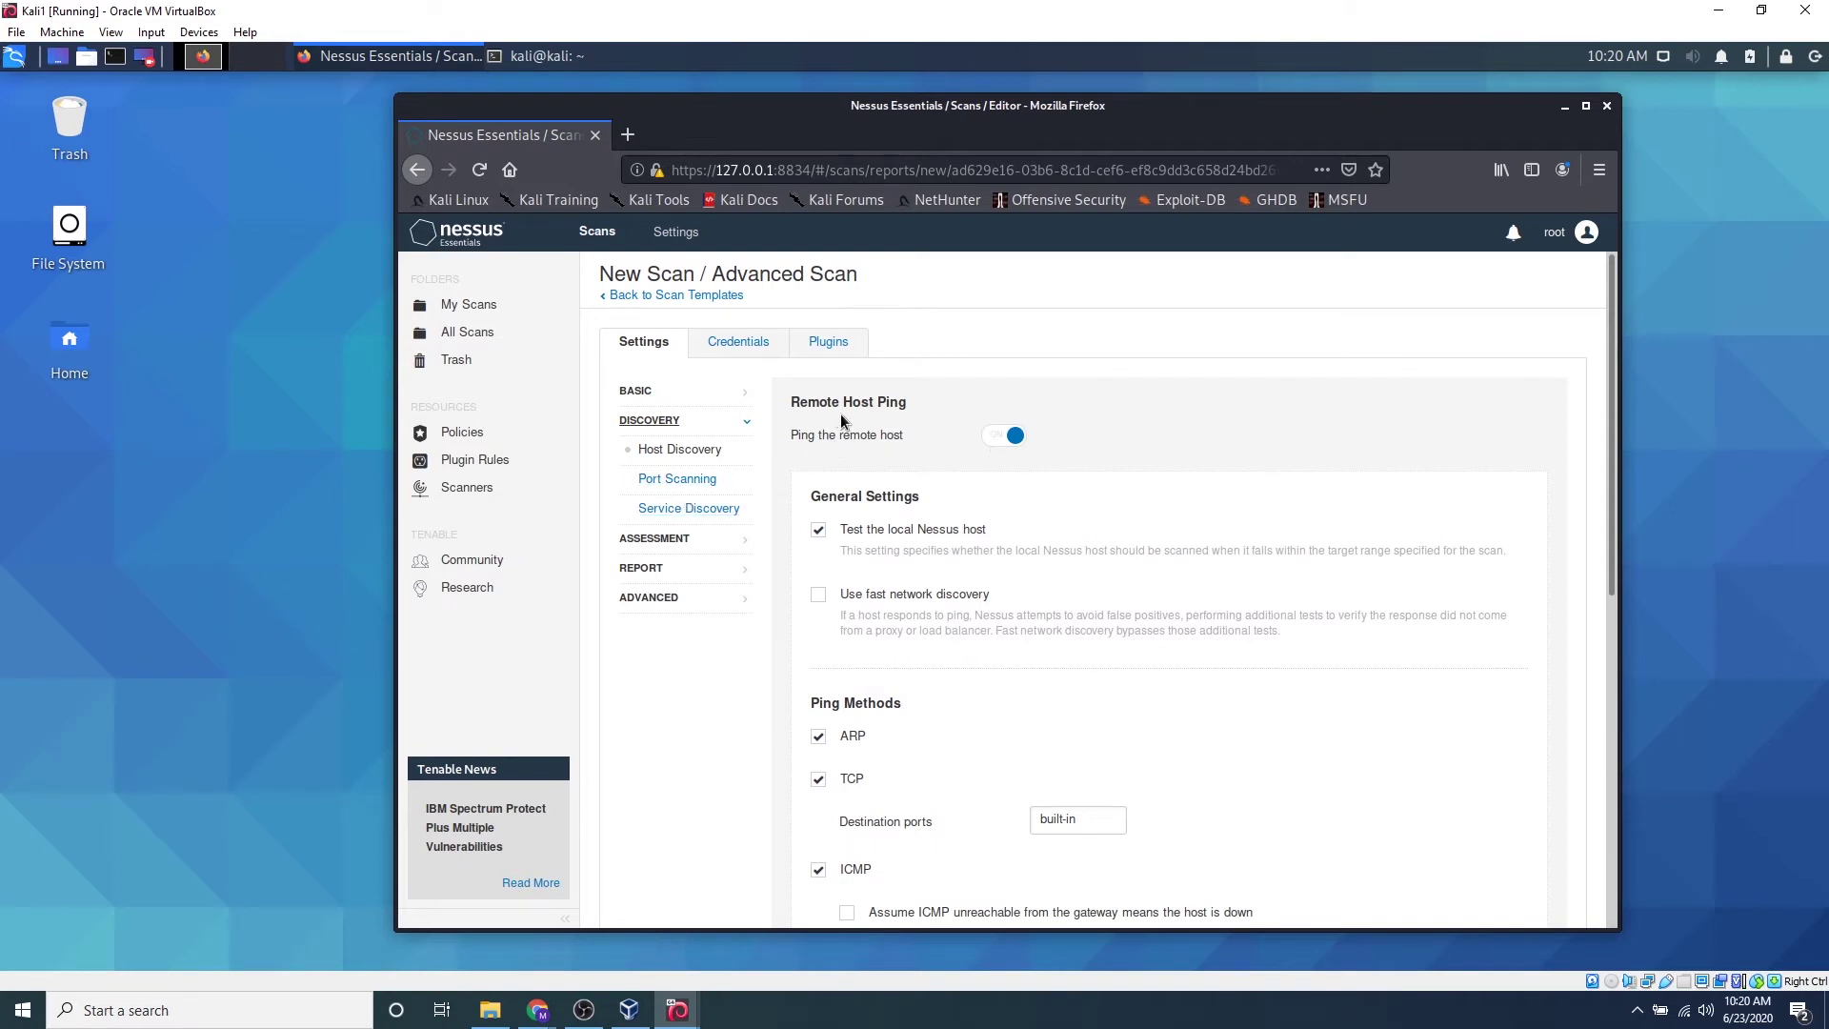
left_click(1016, 437)
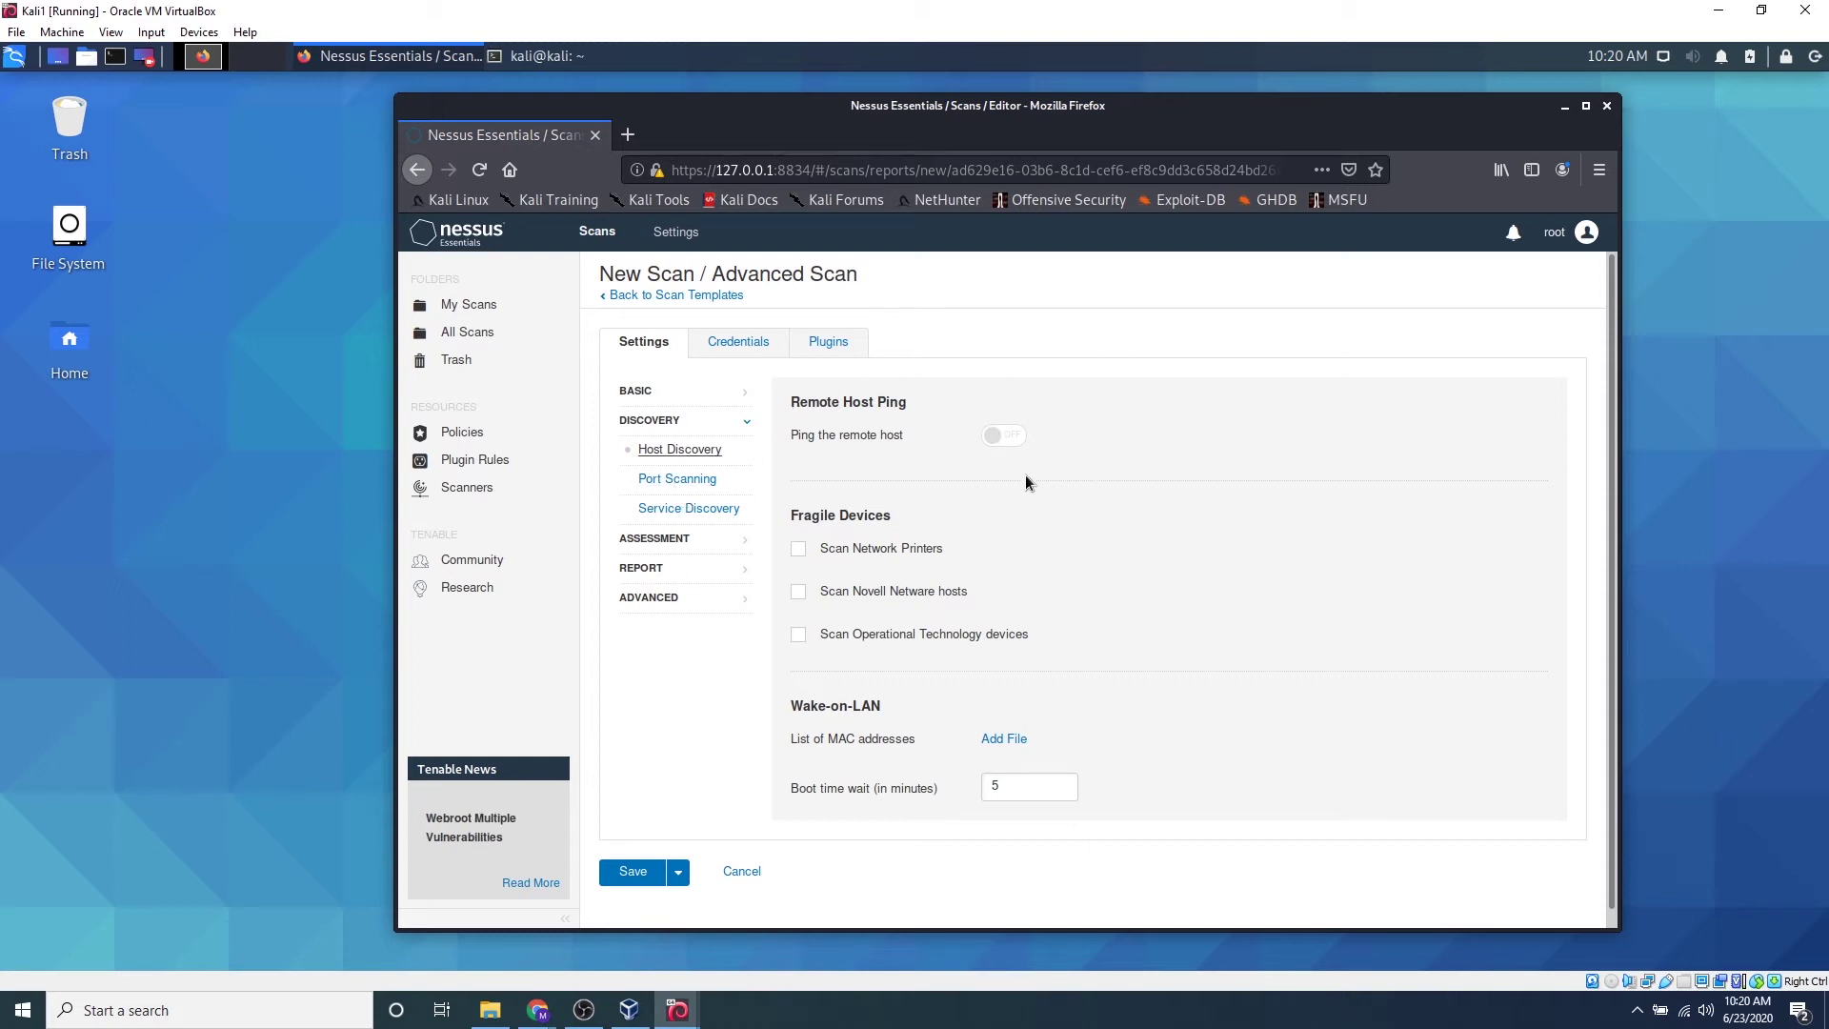
left_click(688, 482)
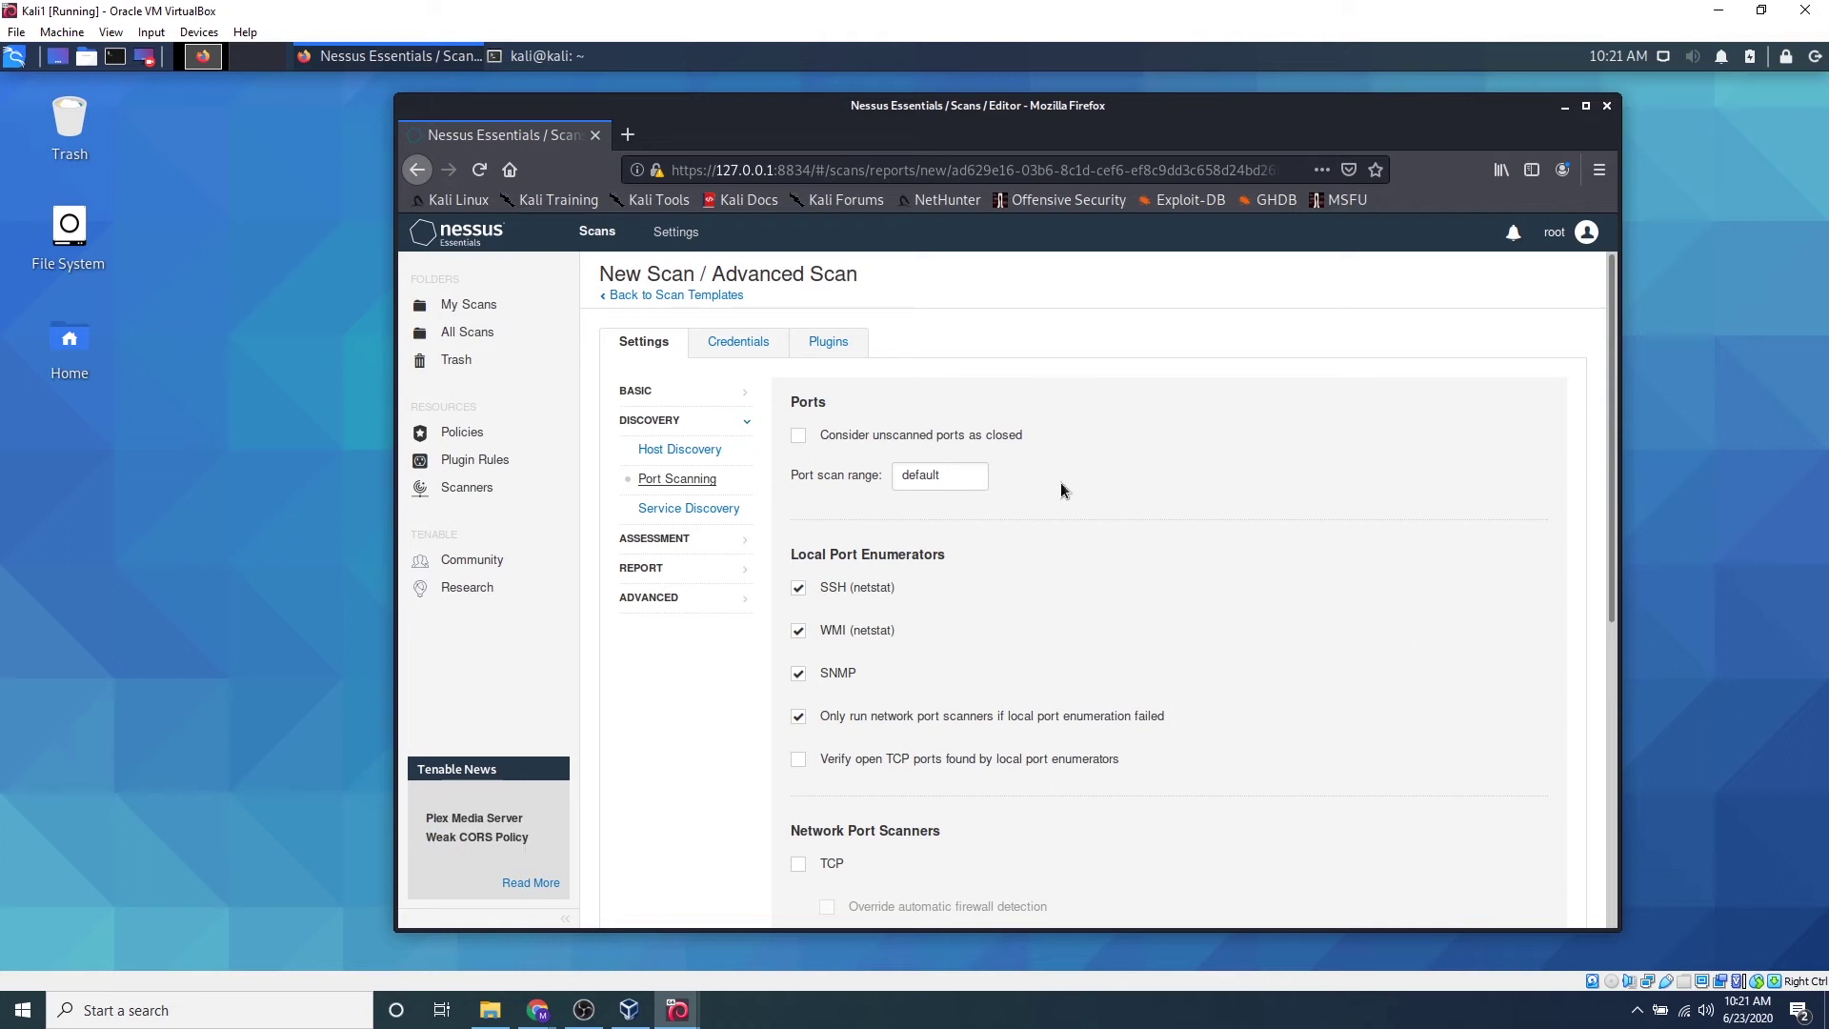
Look through Port Scanning and Service Discovery, then go to Assessment General settings
scroll(1235, 561, "down", 3)
scroll(1228, 562, "down", 7)
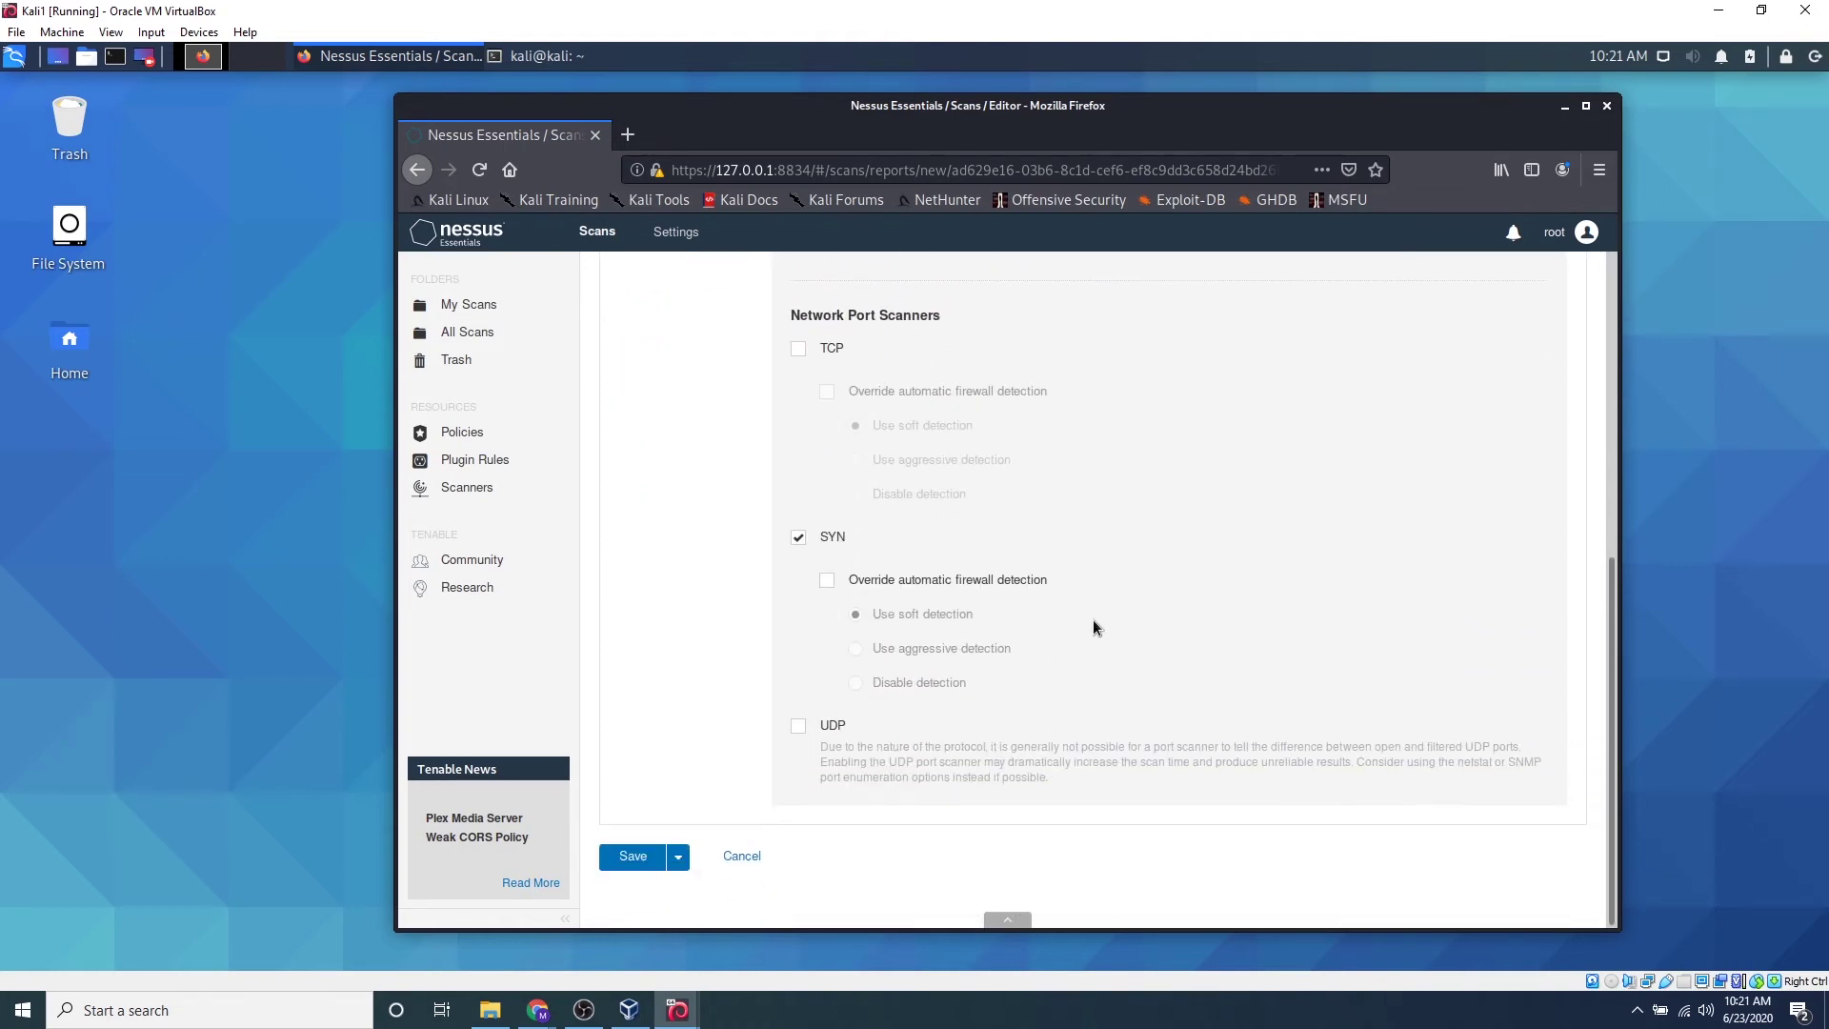
scroll(1095, 614, "up", 10)
left_click(668, 514)
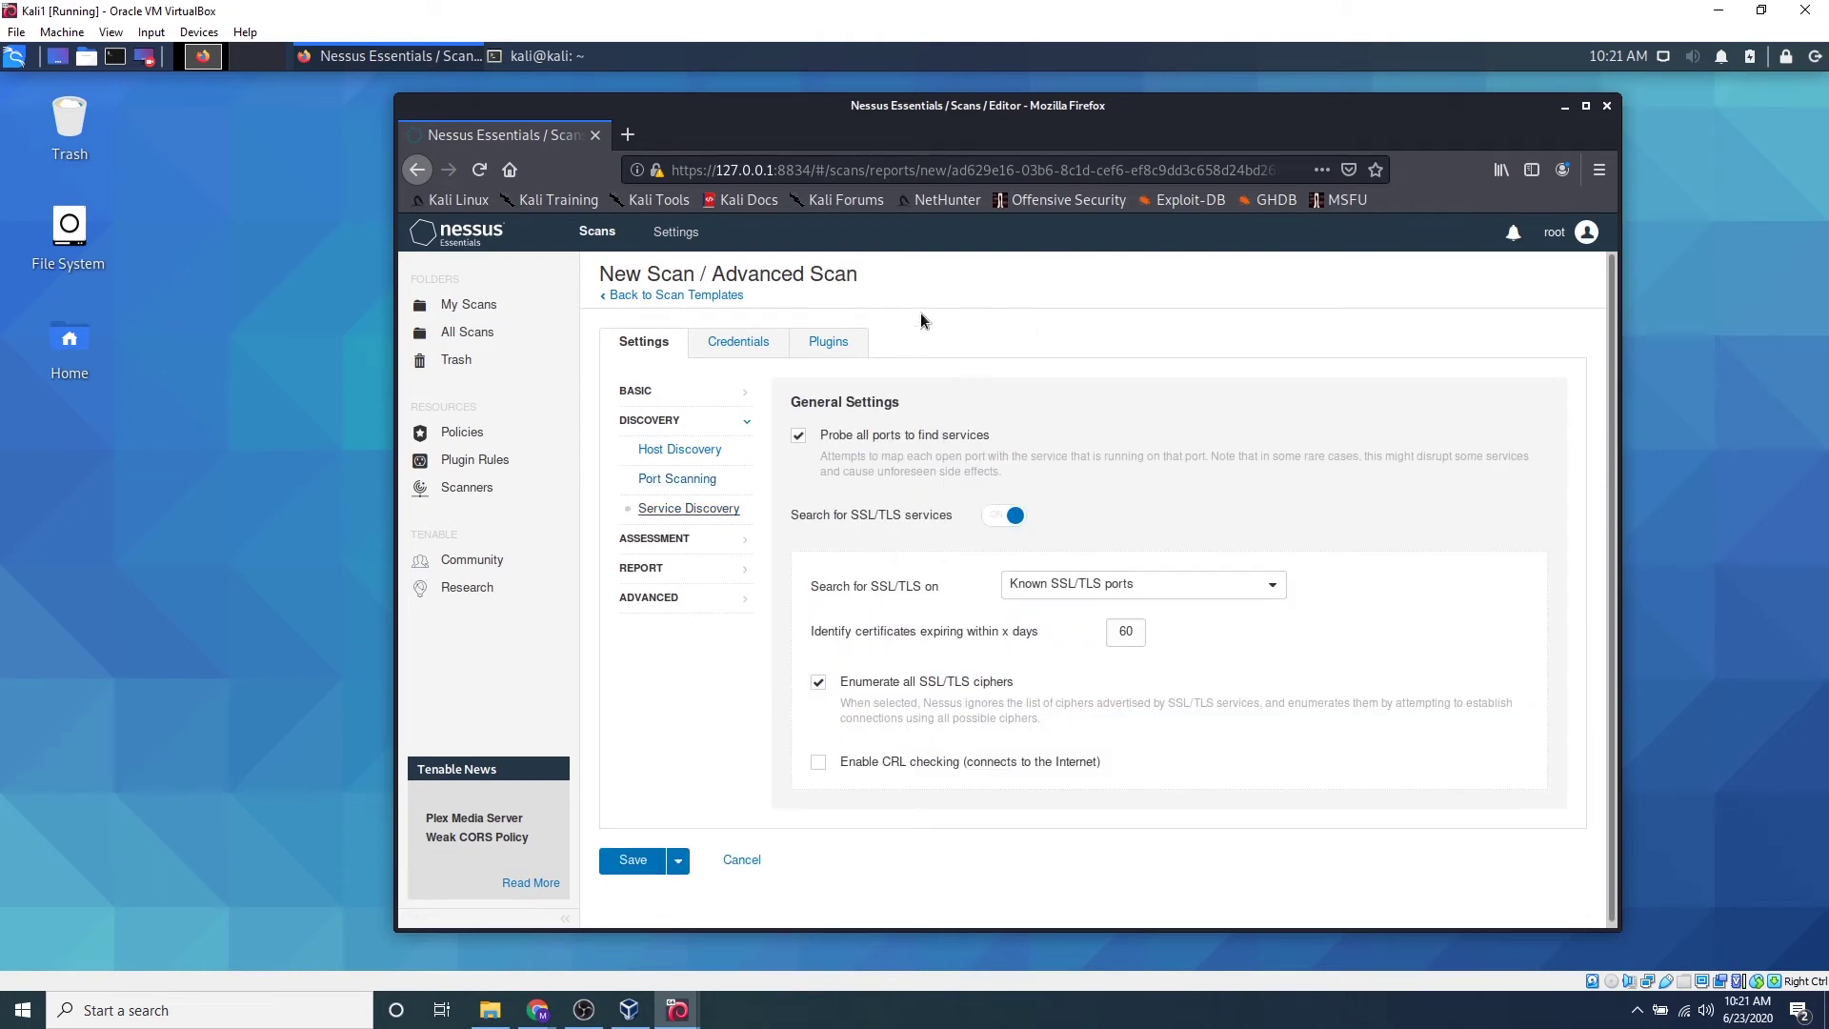
left_click(683, 540)
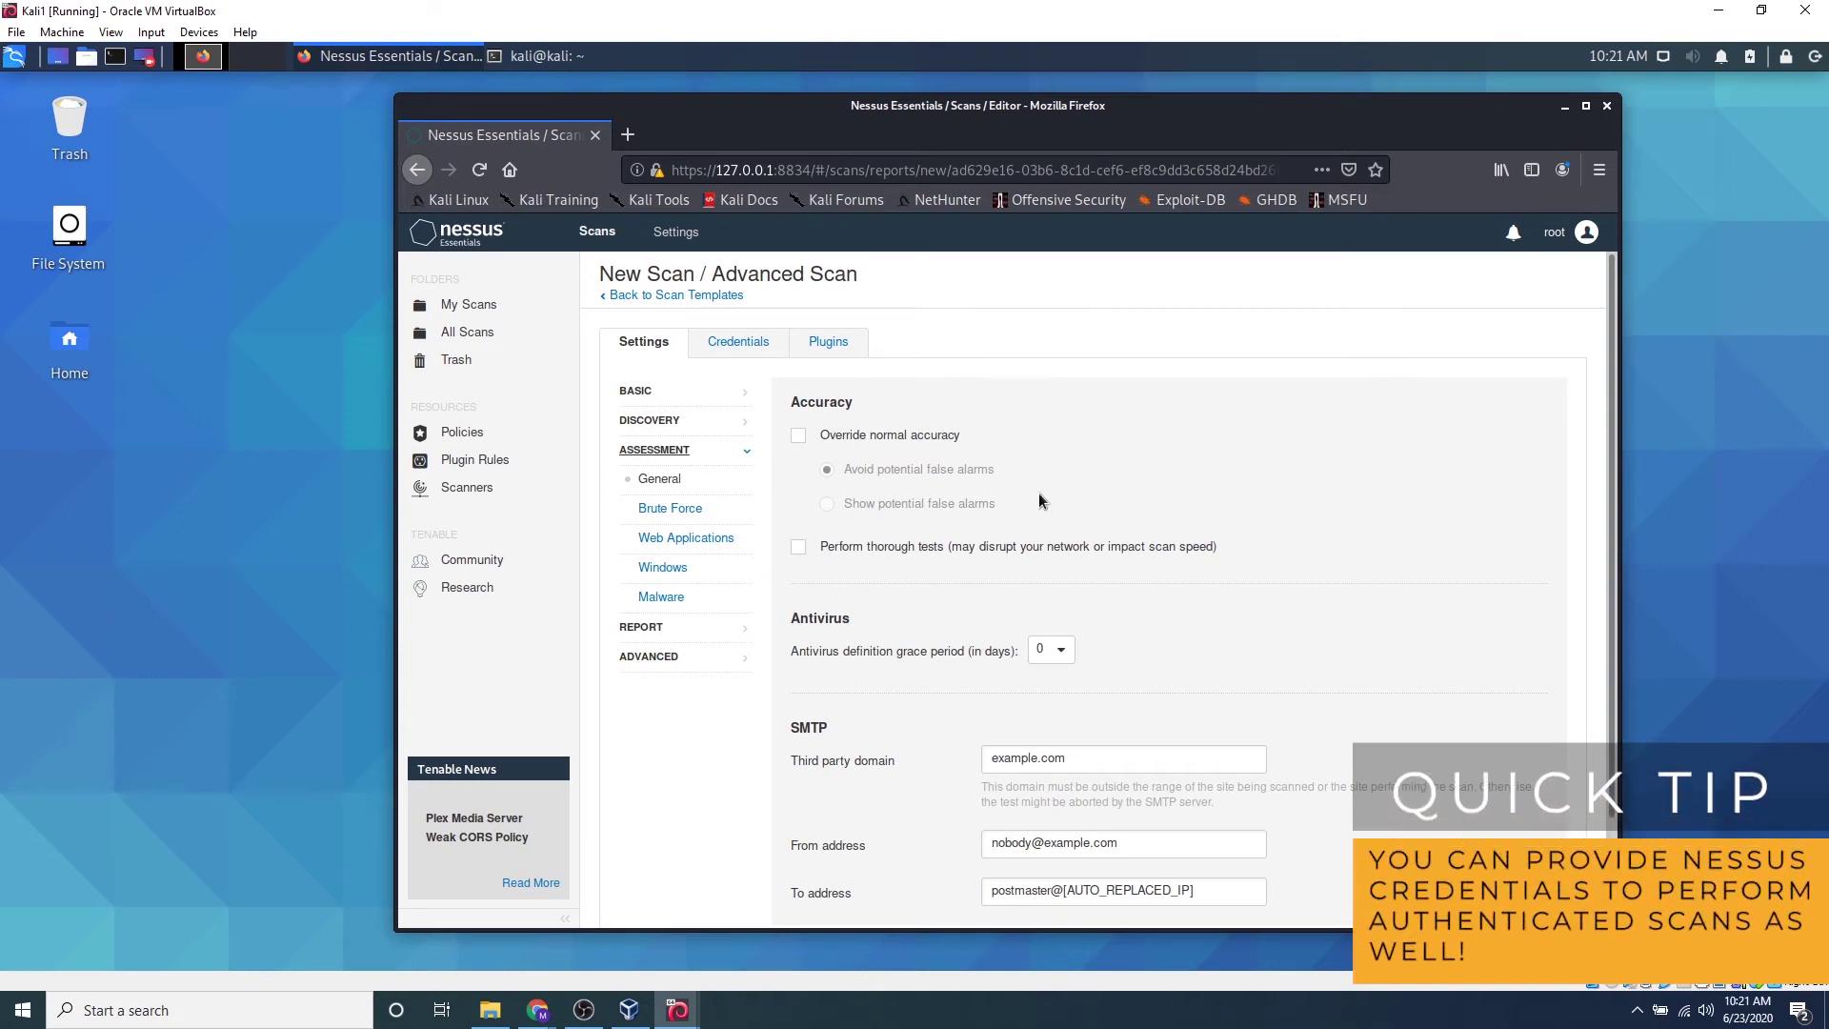
Switch on 'Scan web applications' in the Assessment Web Applications settings
scroll(947, 528, "down", 2)
scroll(941, 529, "up", 2)
left_click(682, 539)
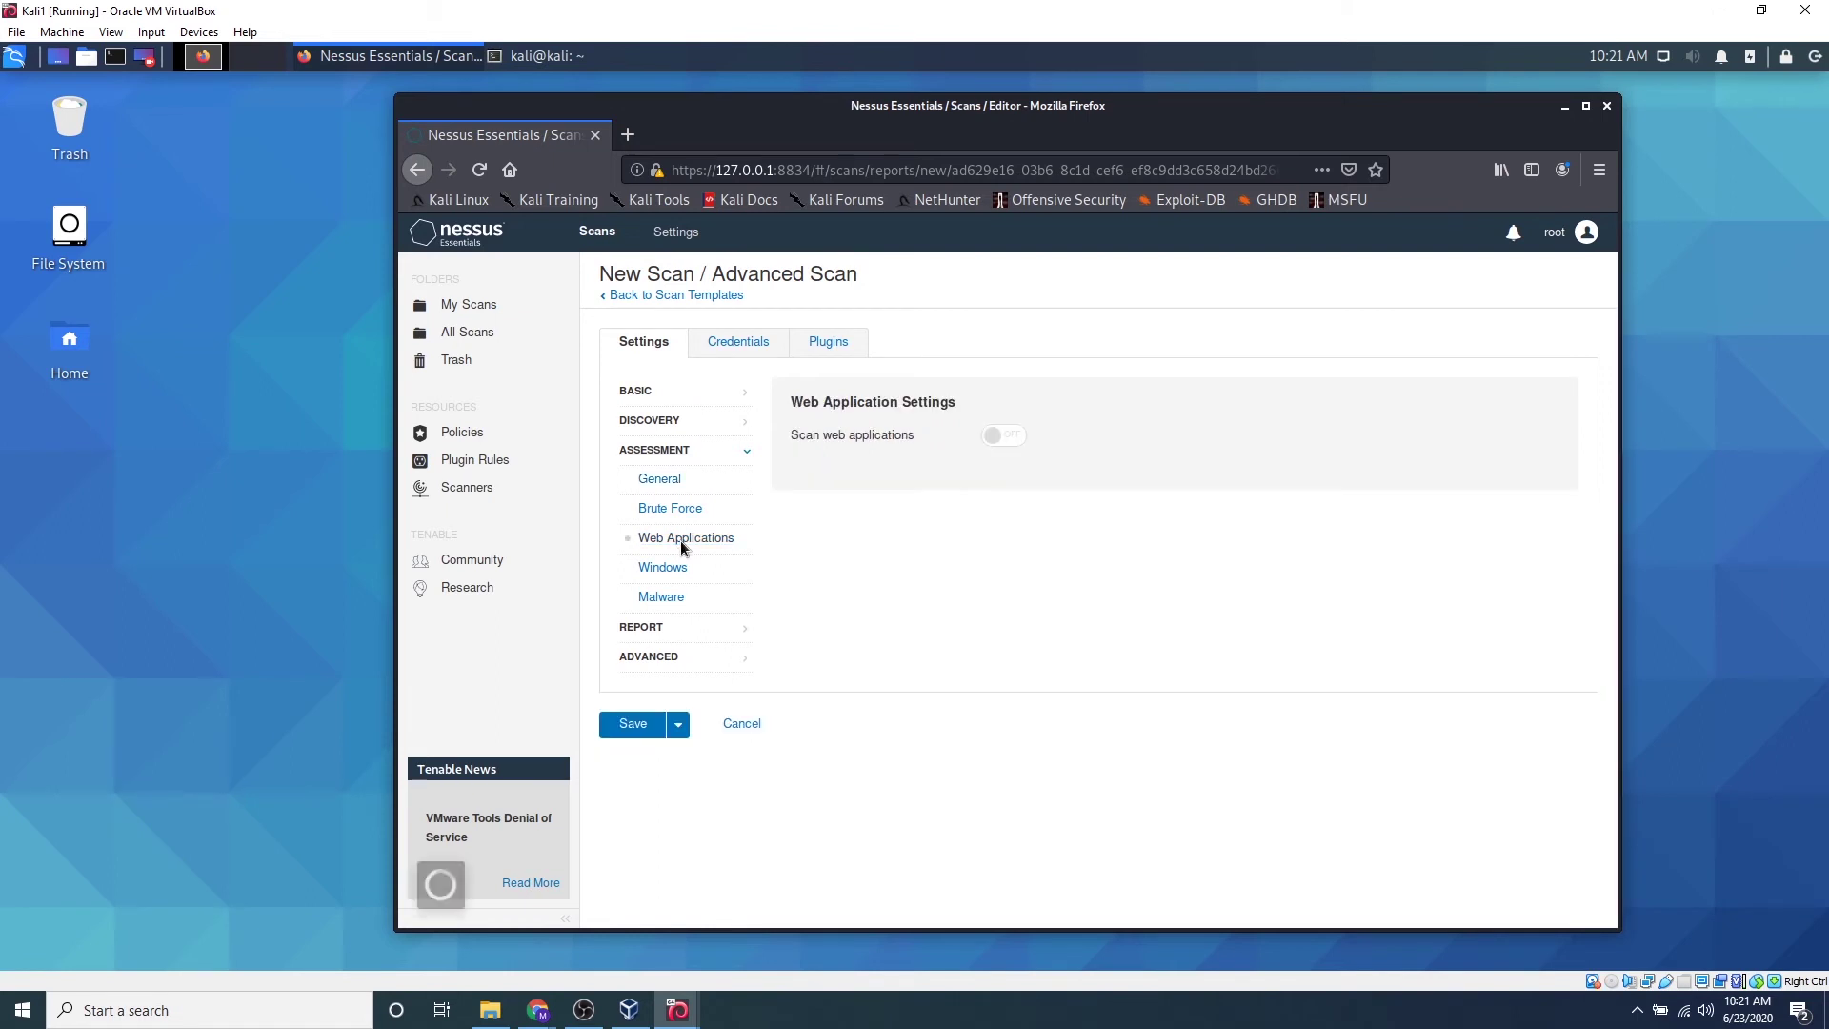
left_click(1000, 436)
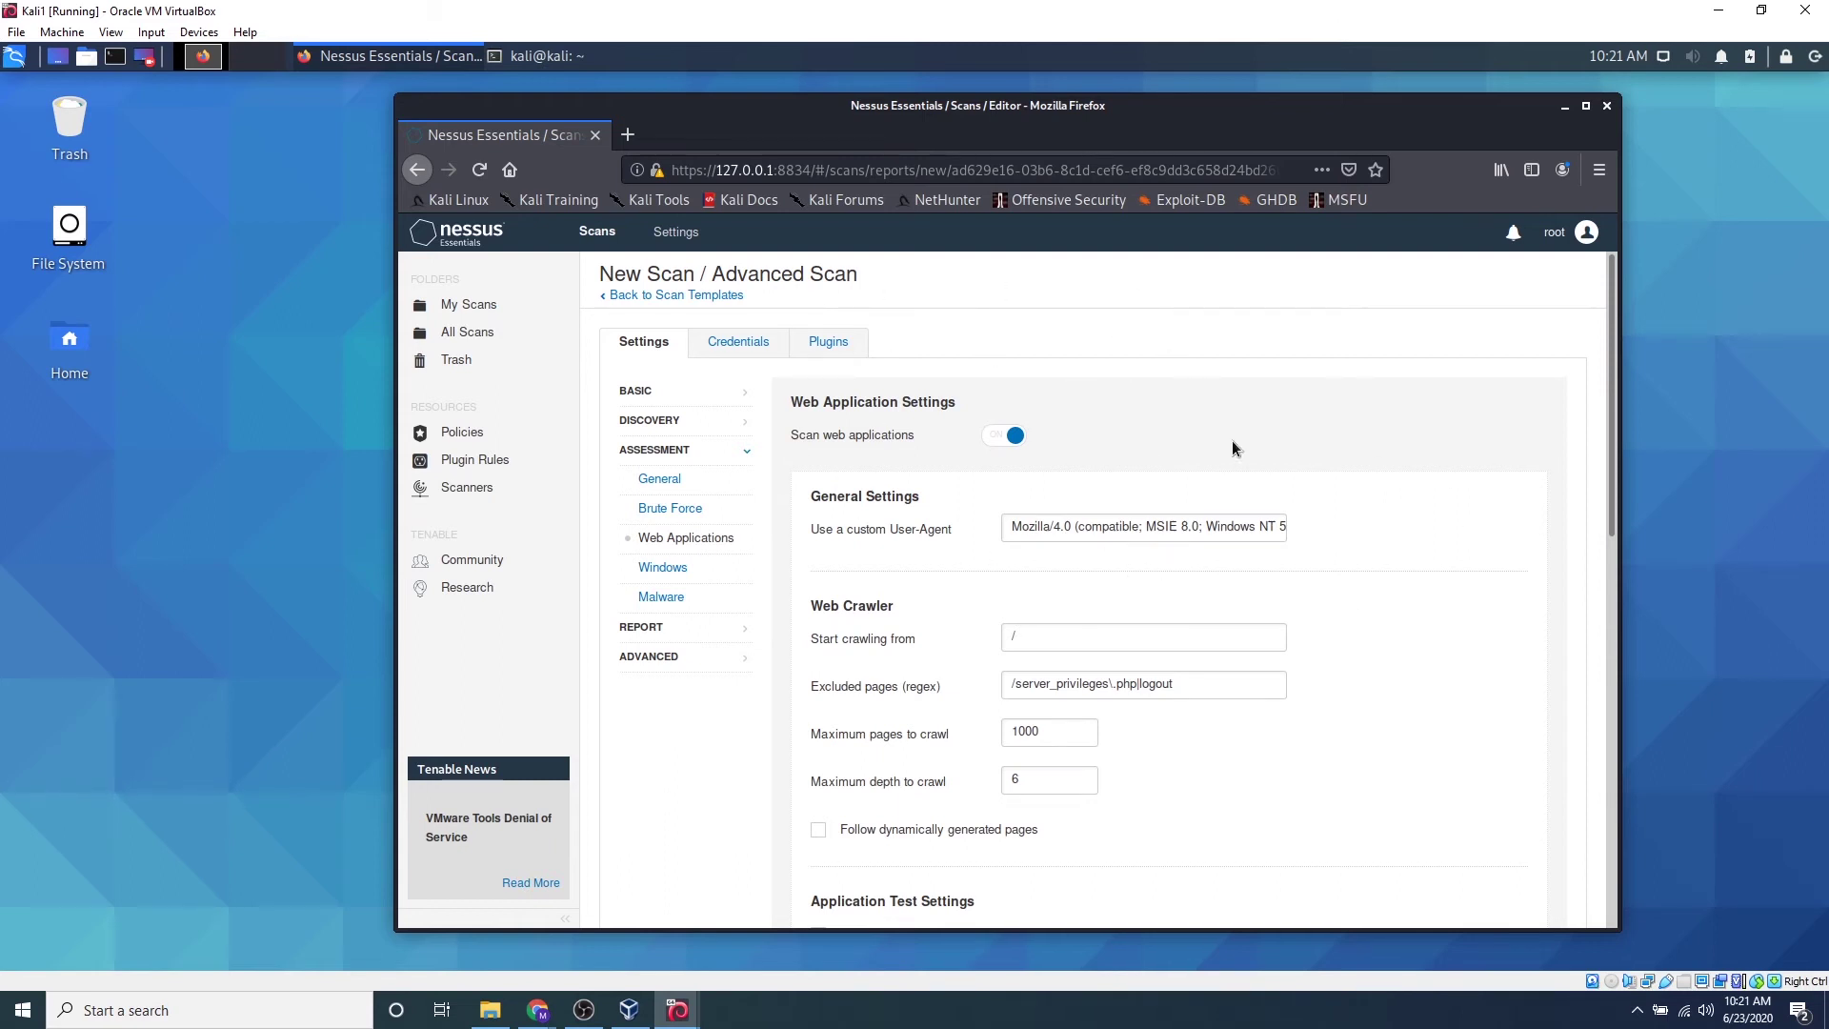
Review the web application options, then view the Windows and Malware assessment settings
scroll(1328, 465, "down", 2)
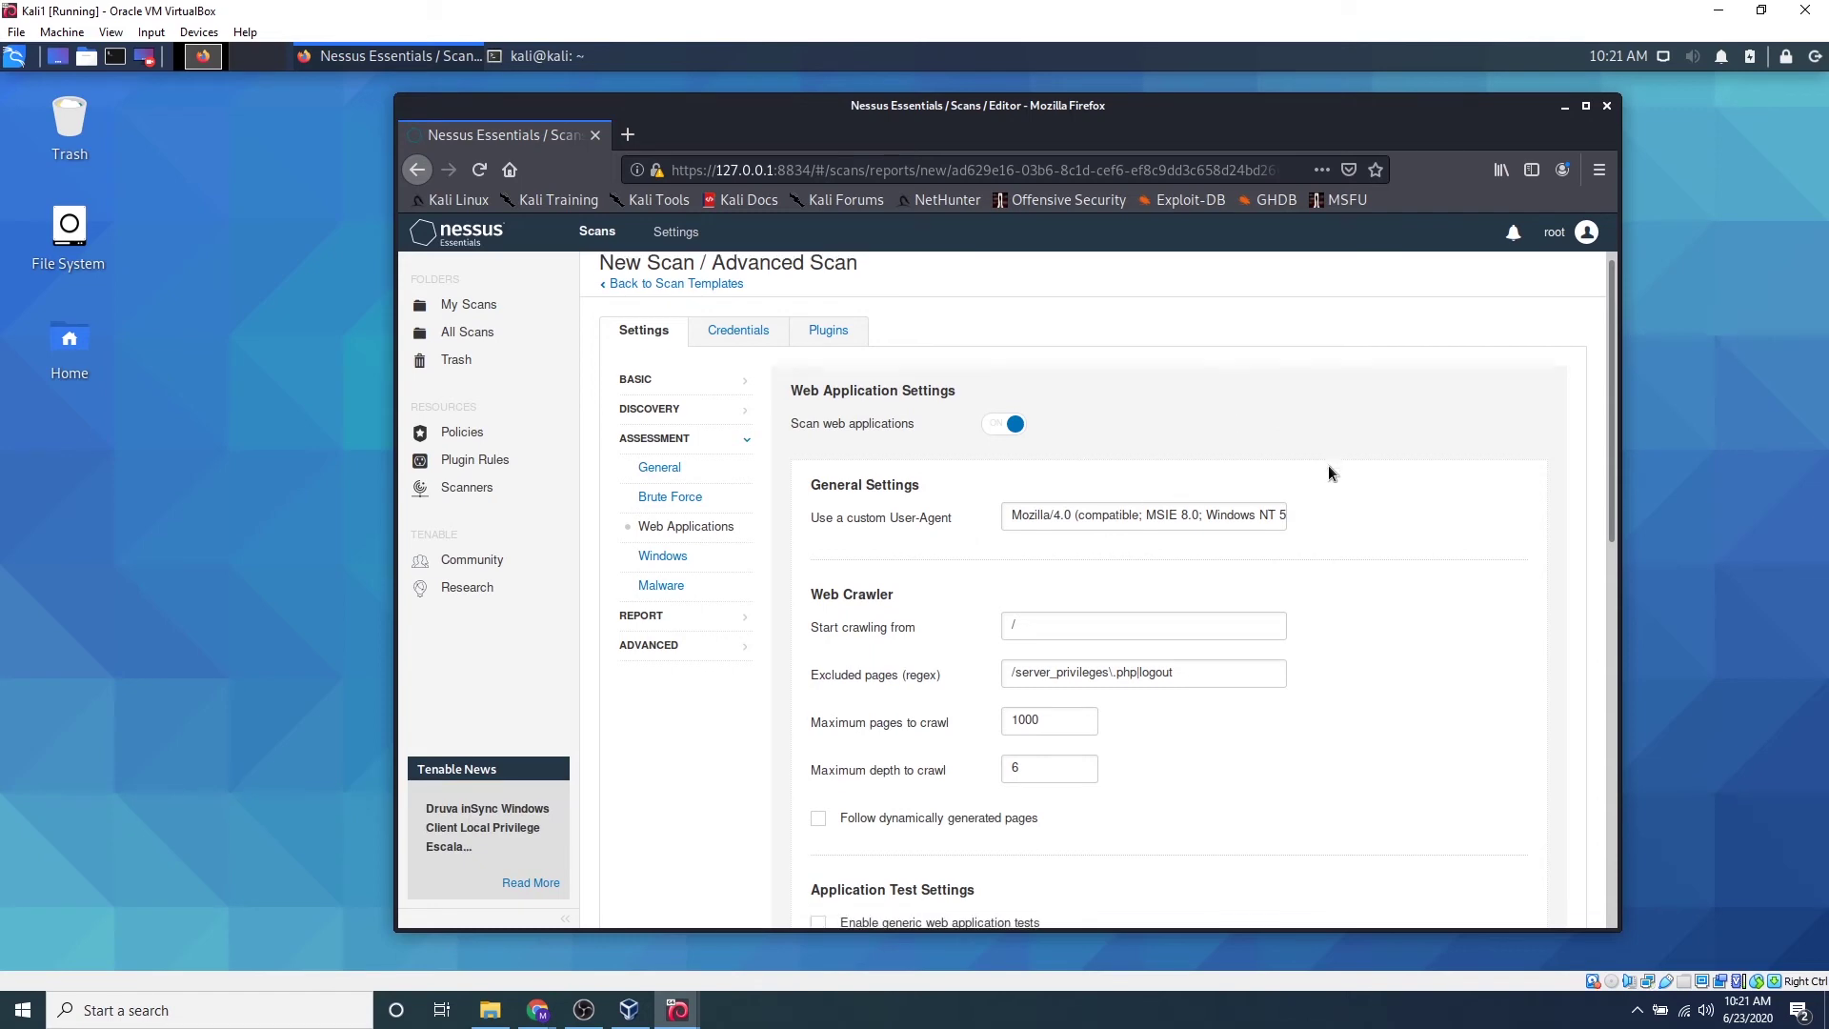
scroll(1309, 474, "down", 6)
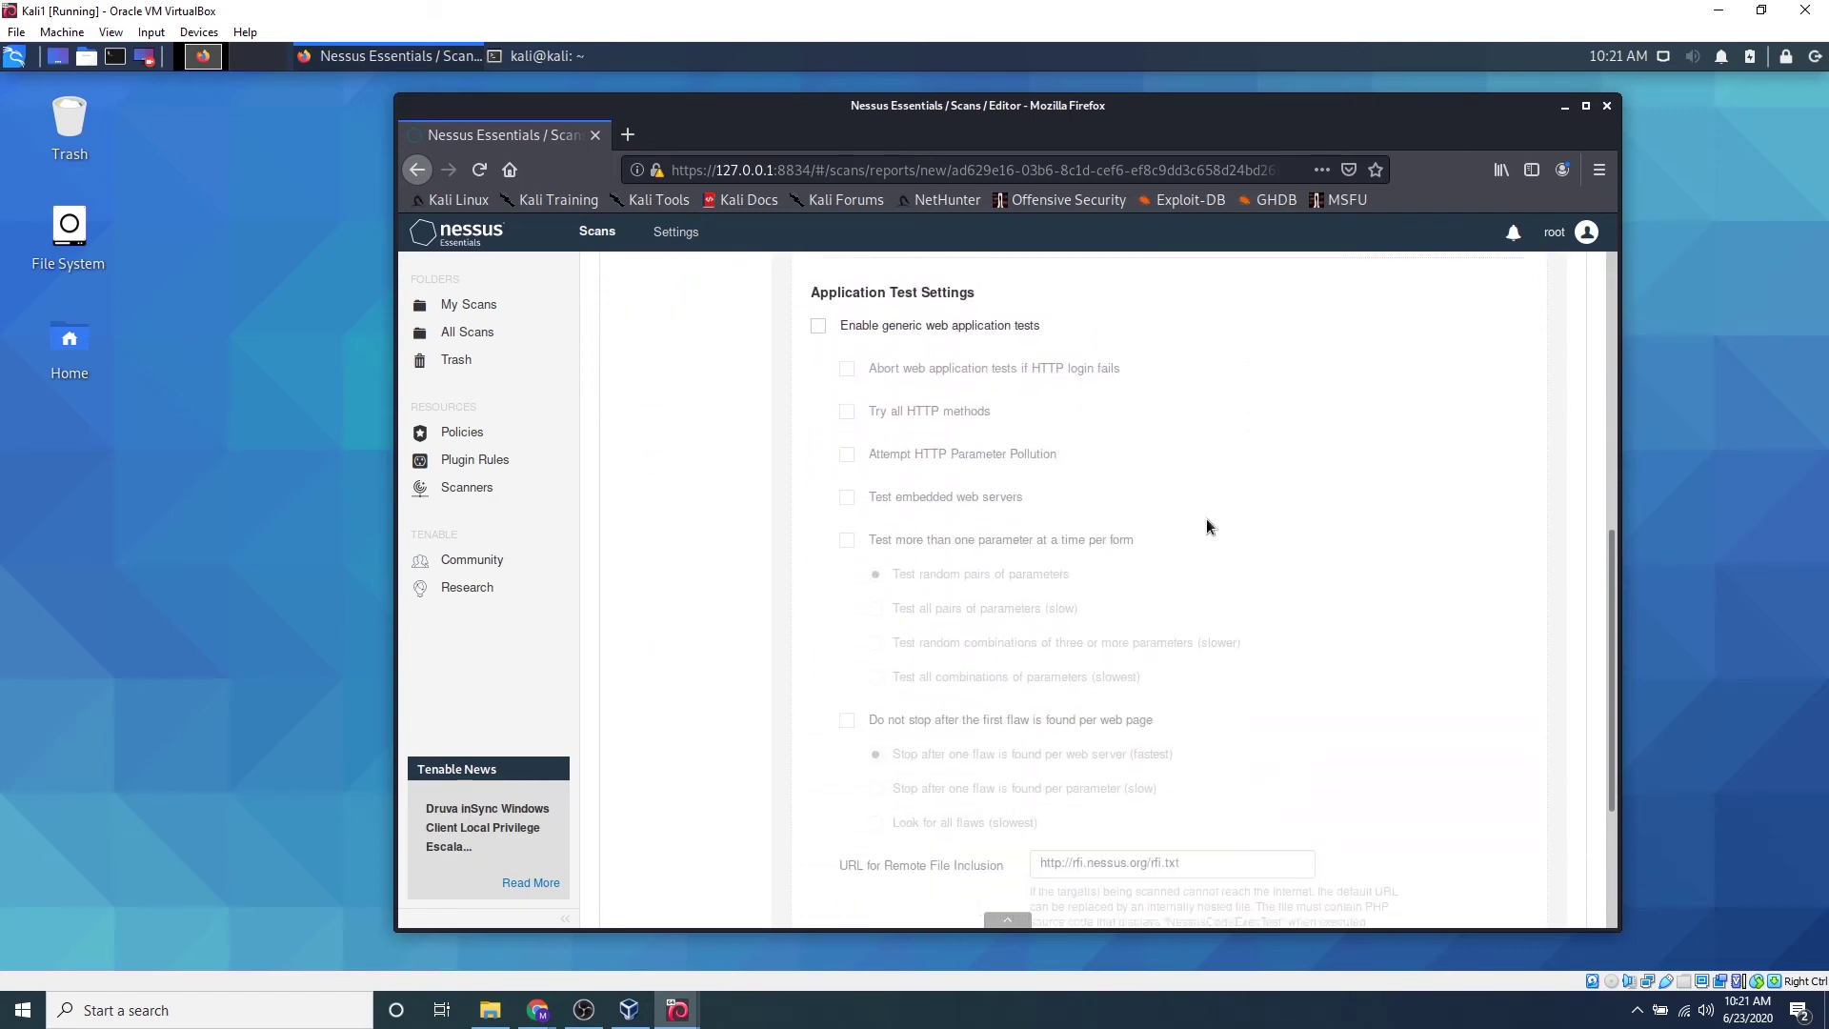
scroll(1184, 541, "up", 8)
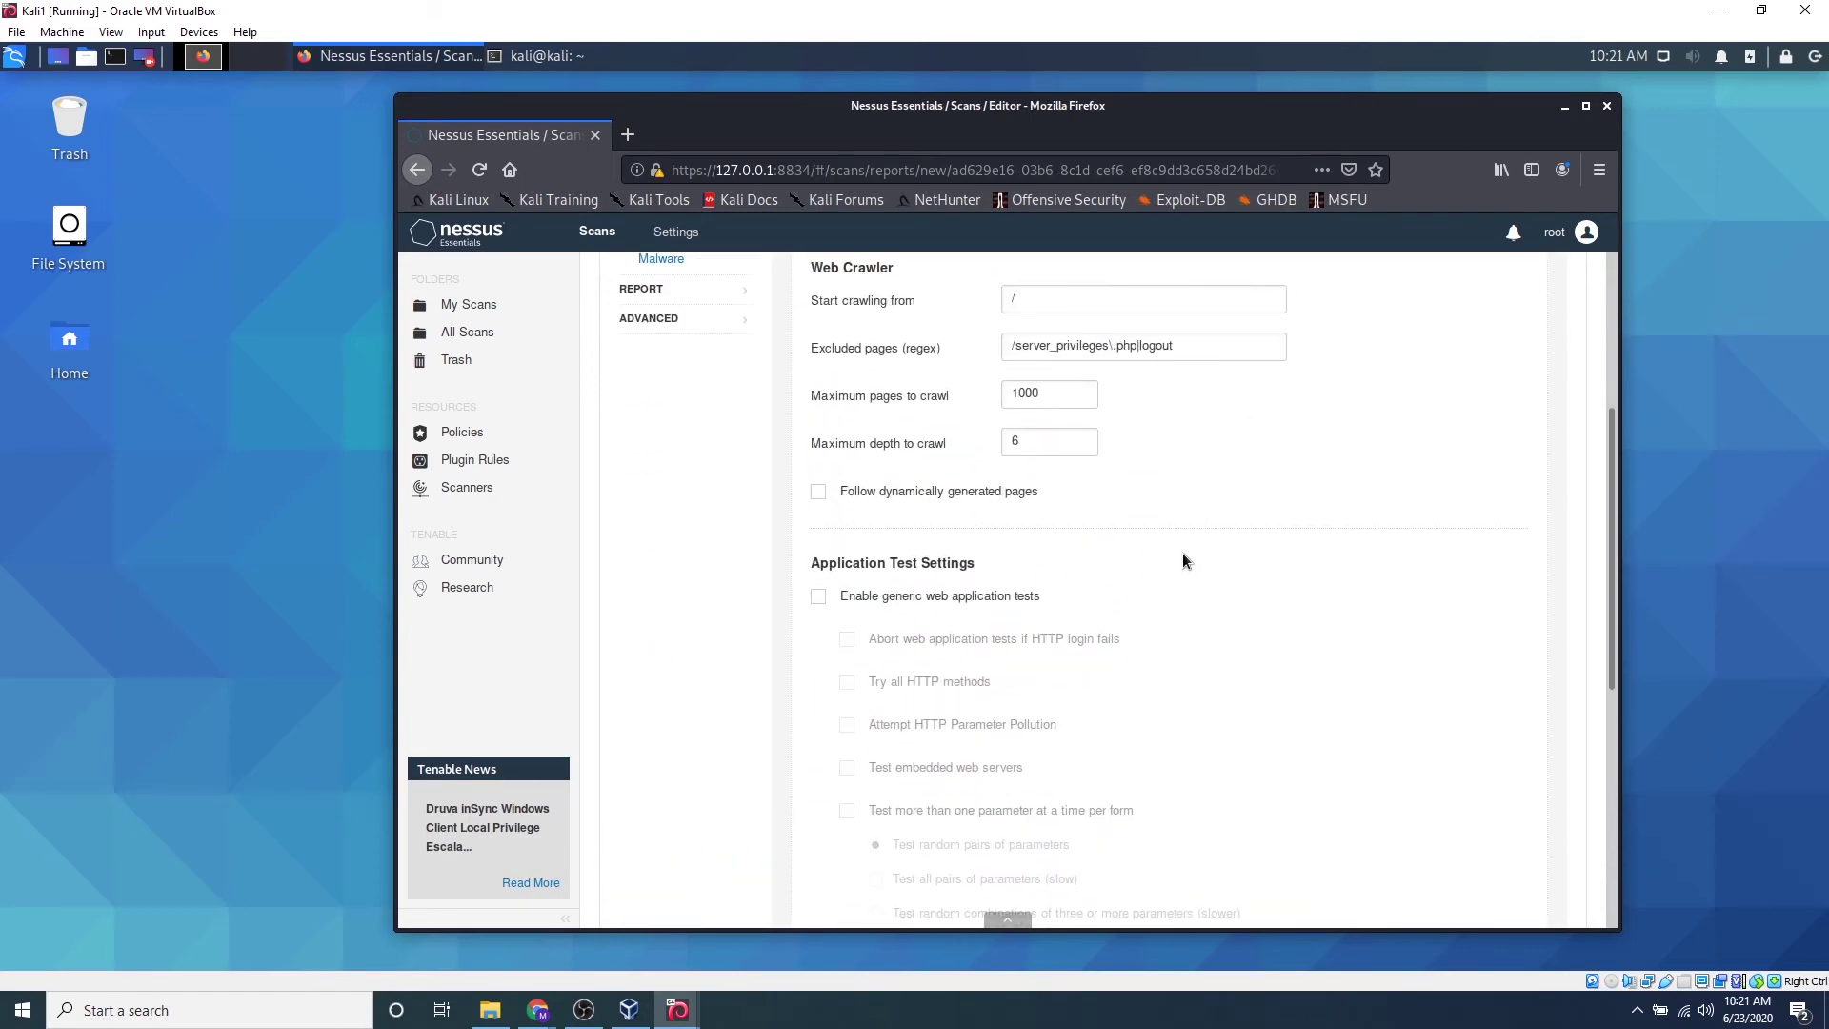
scroll(1185, 544, "up", 1)
left_click(666, 567)
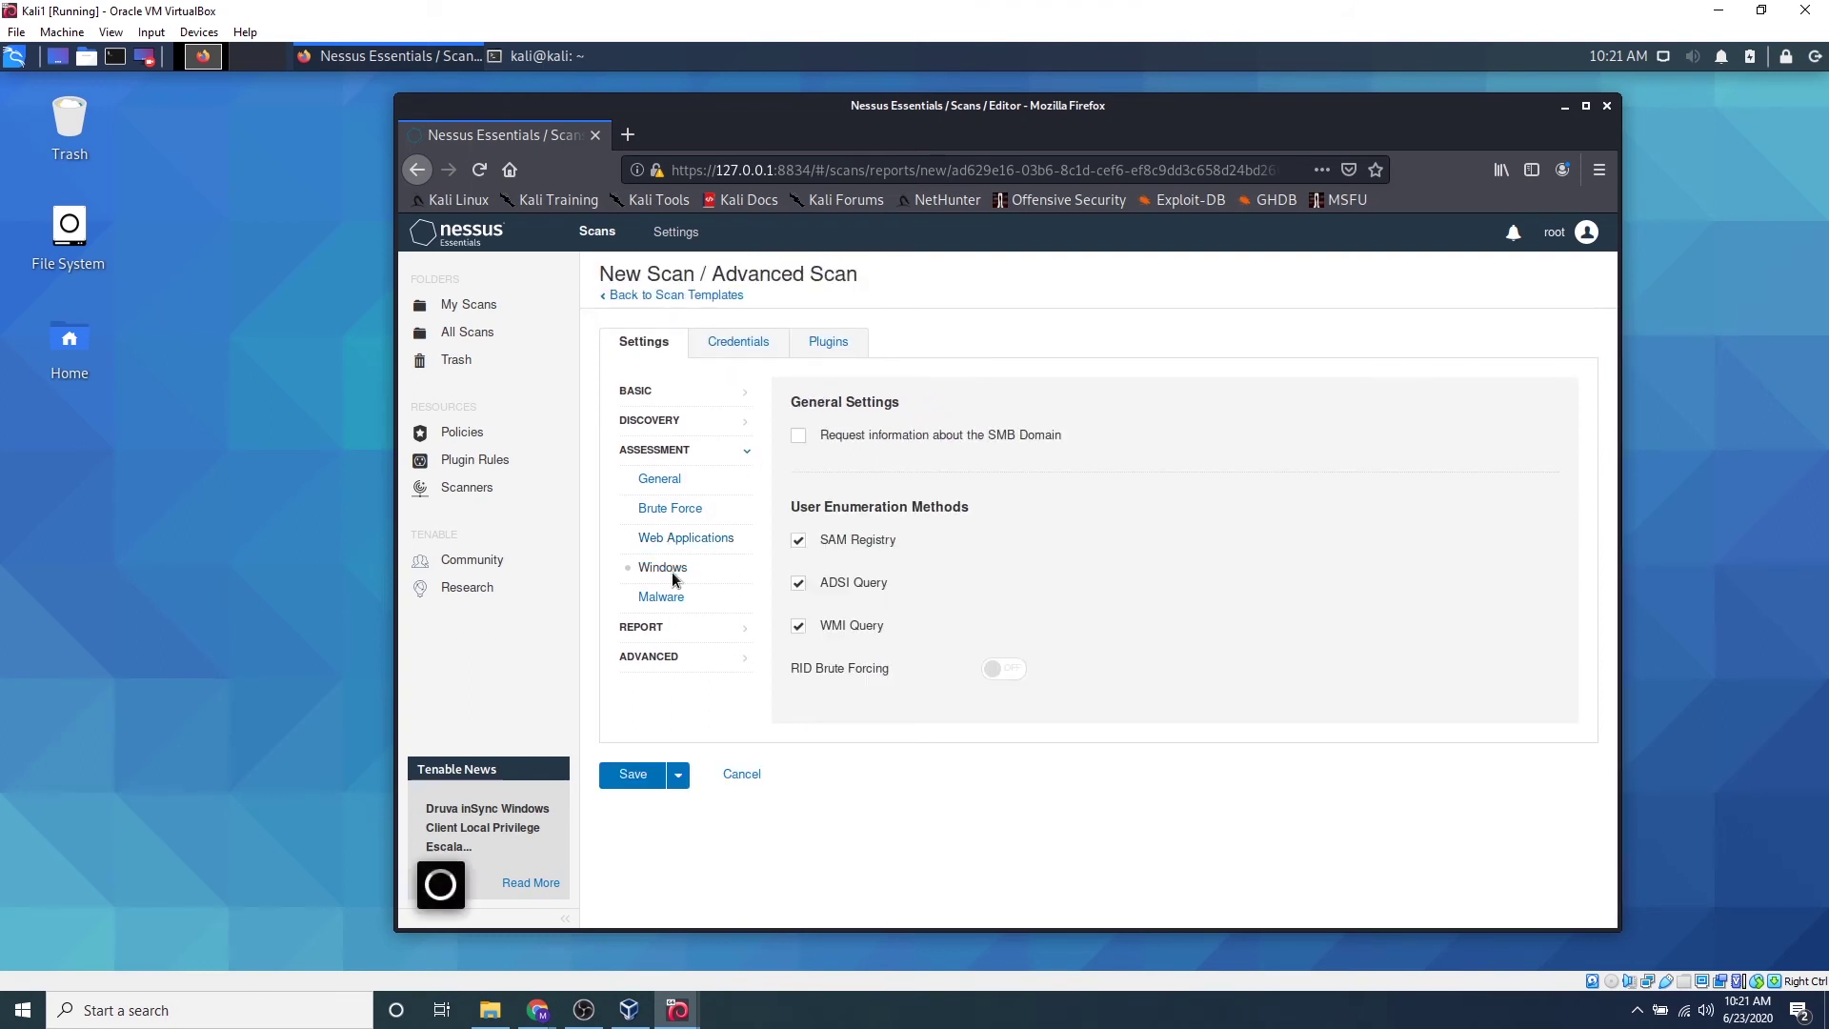
left_click(662, 596)
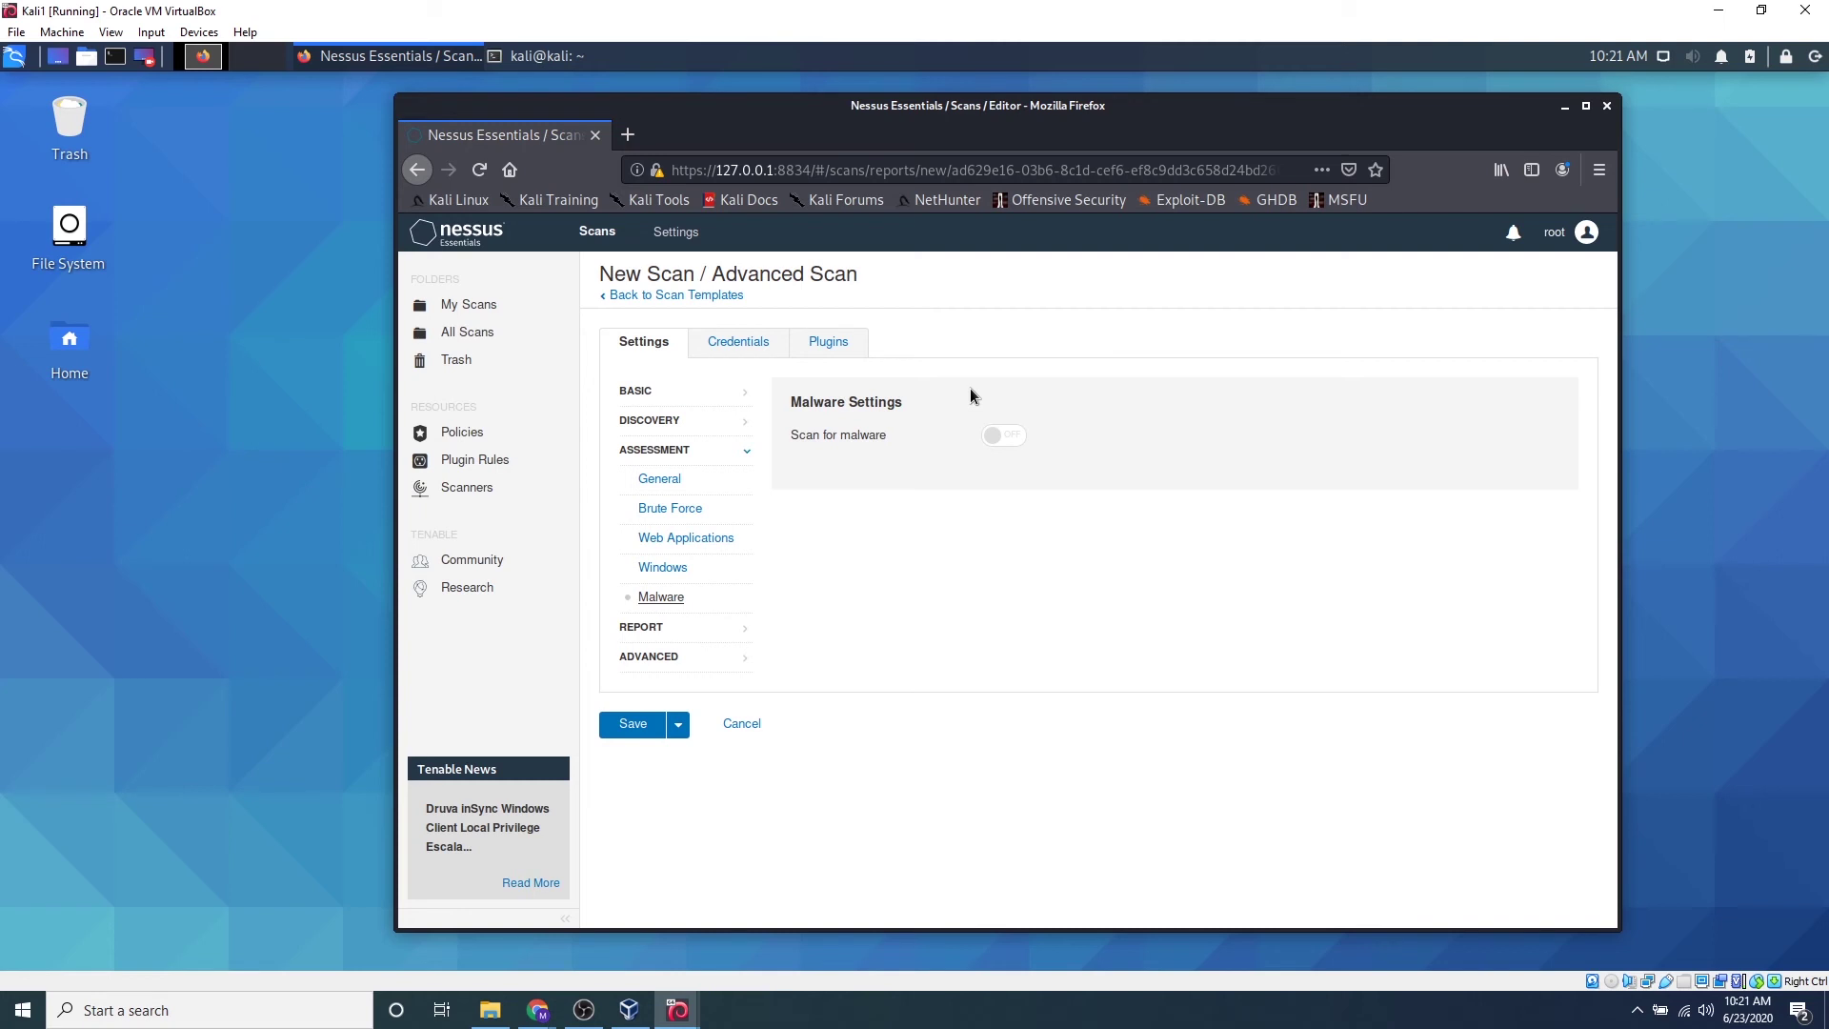
Check the Report options, then the Advanced settings down to Debug Settings
left_click(693, 633)
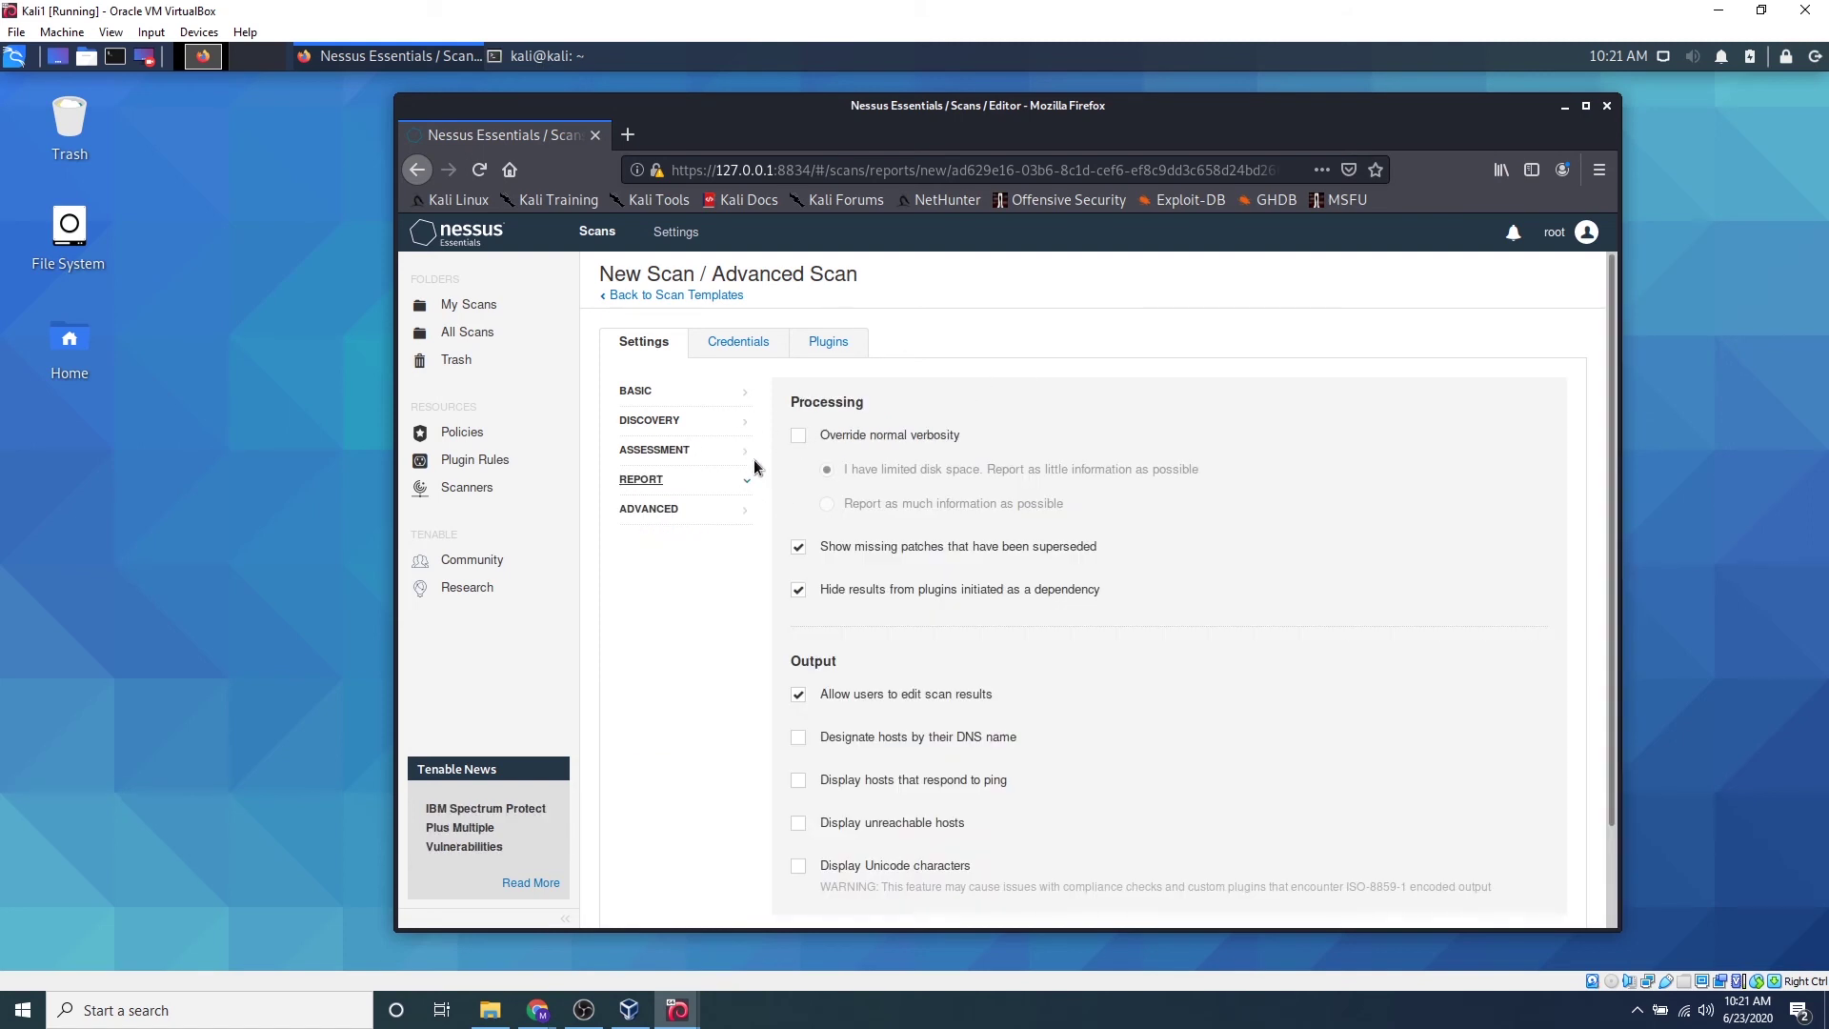
left_click(720, 514)
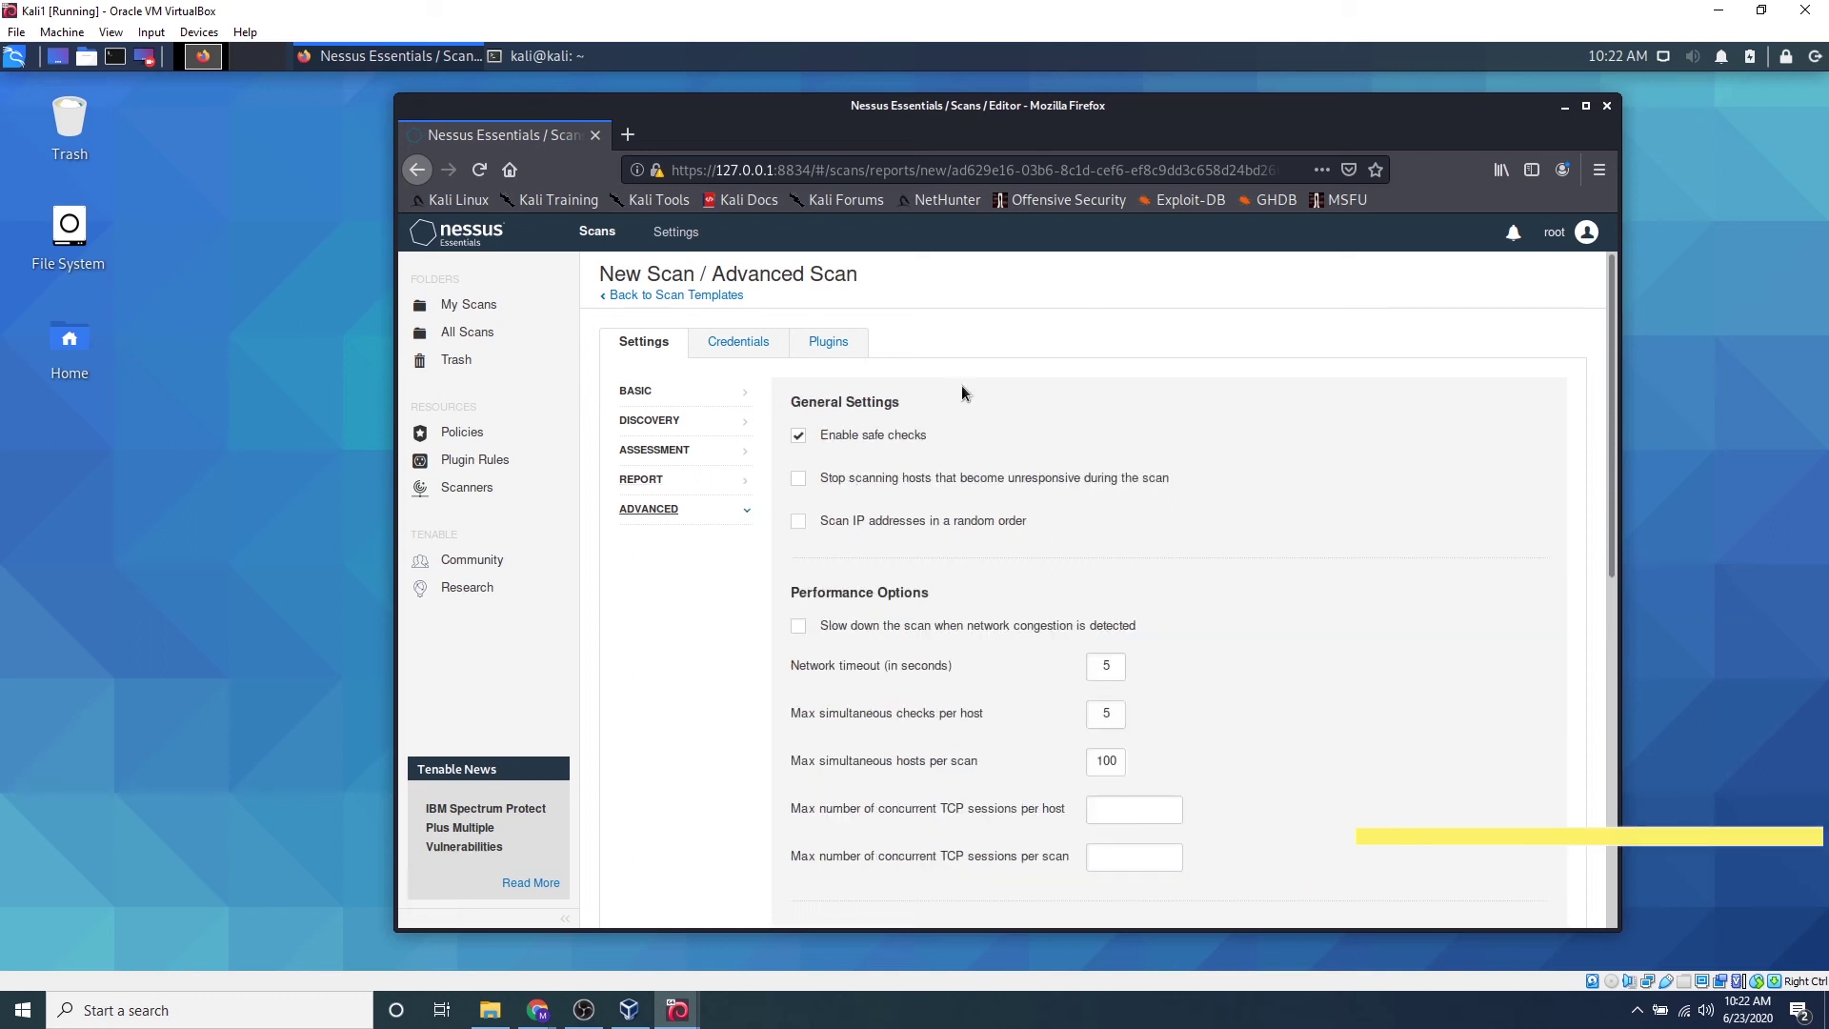
scroll(809, 476, "down", 3)
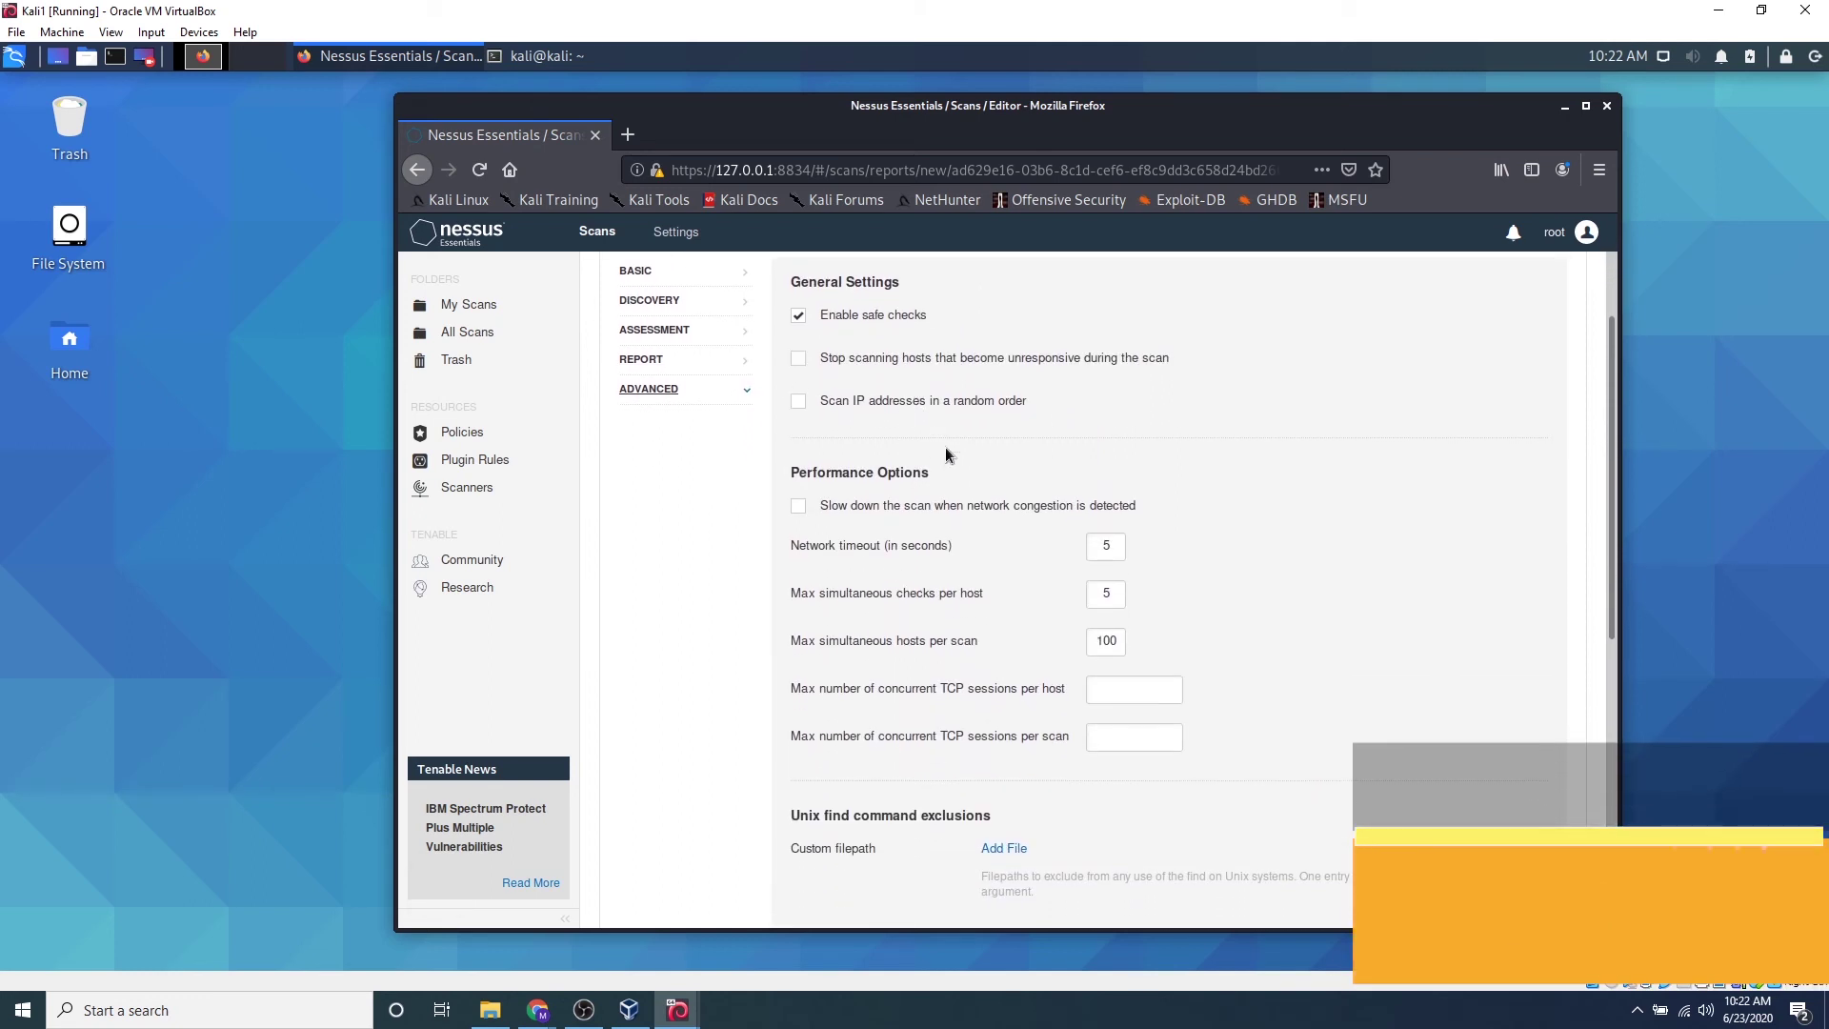
scroll(1055, 532, "down", 4)
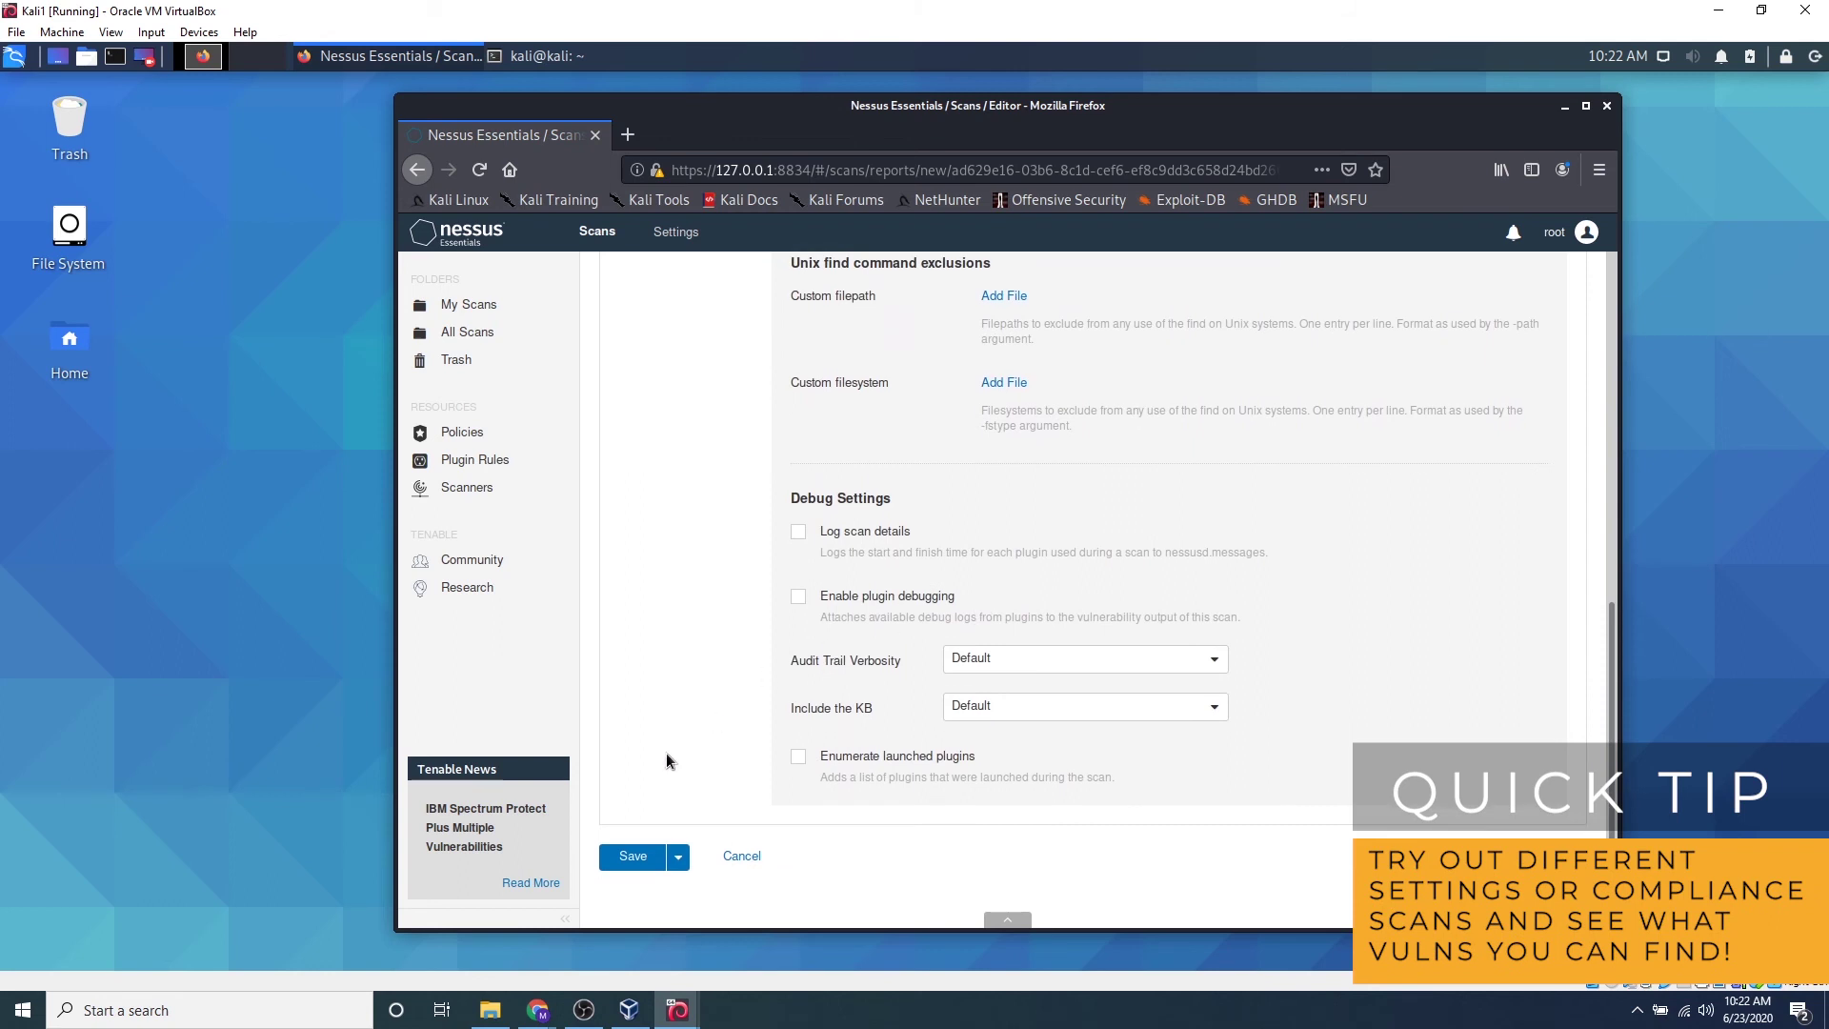
Save the Robot scan and launch it from the My Scans list
left_click(631, 857)
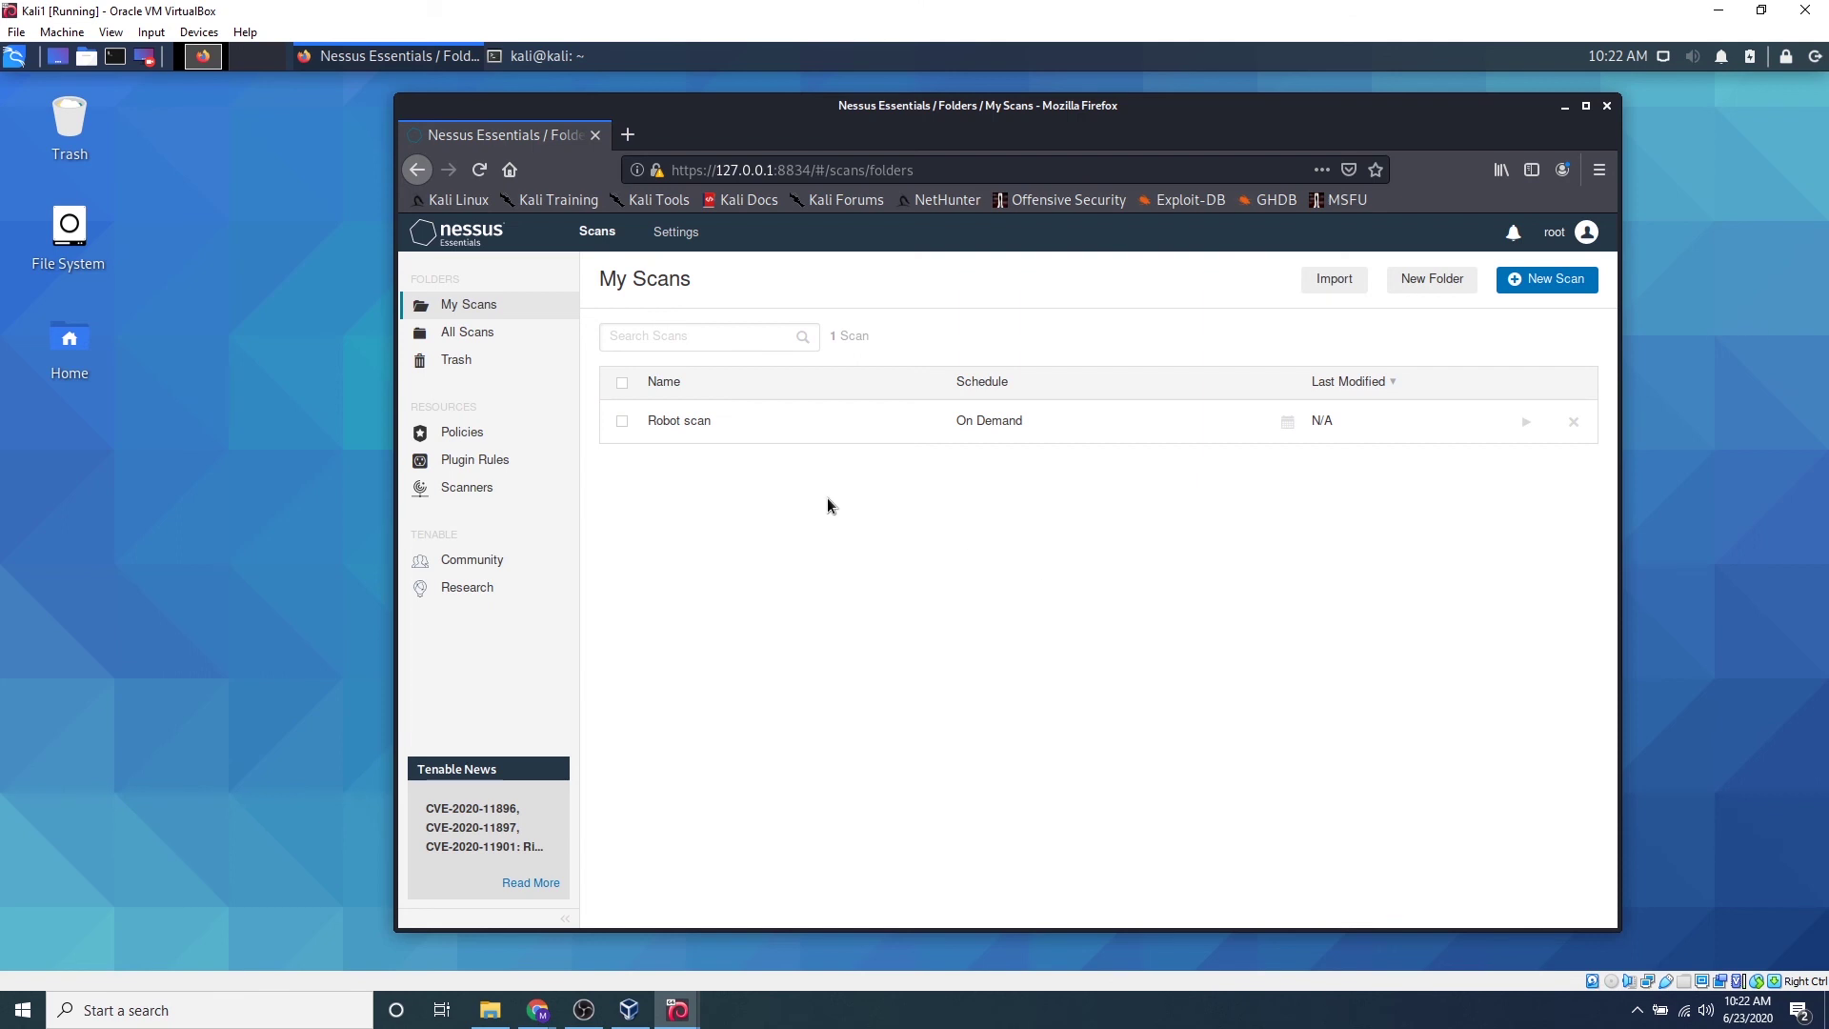
left_click(1525, 422)
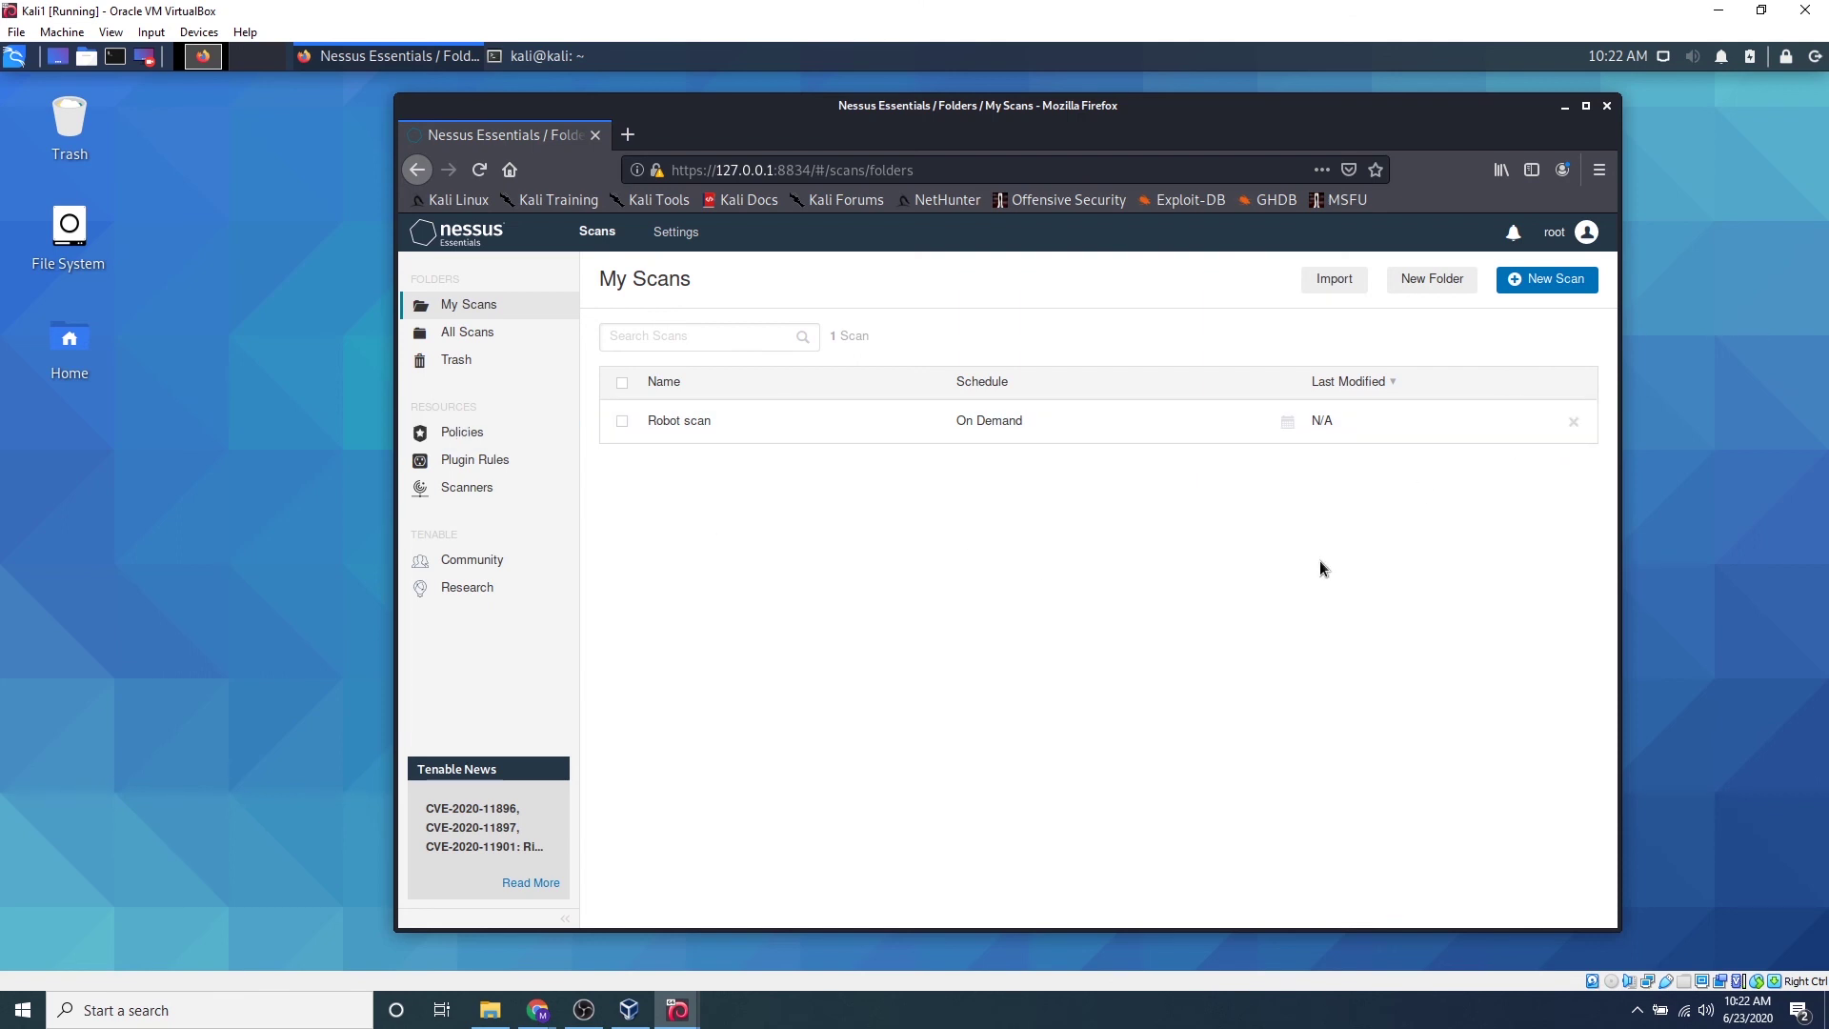